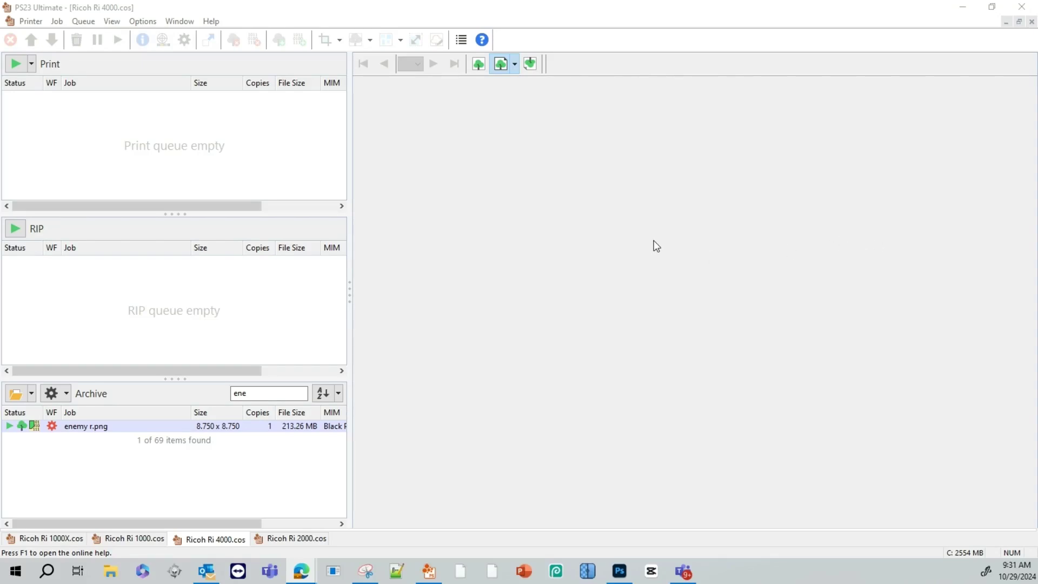
Open the archive's add-job profile list to choose the Ricoh Ri 4000_1 profile.
{"action": "left_click", "coordinate": [30, 394]}
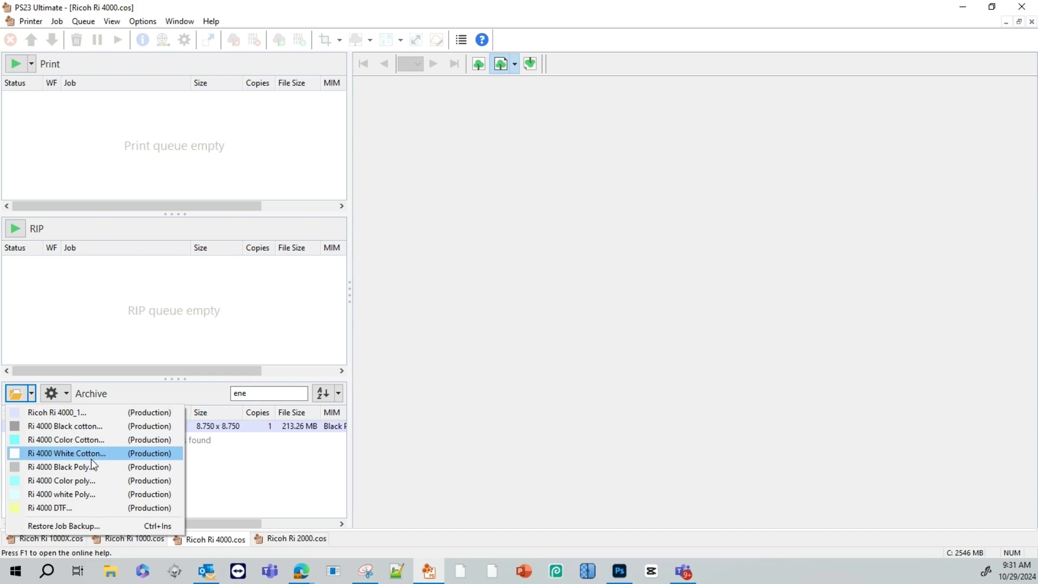
Import enemy_r.png from Downloads as a new job with the Ricoh Ri 4000_1 profile.
{"action": "left_click", "coordinate": [101, 416]}
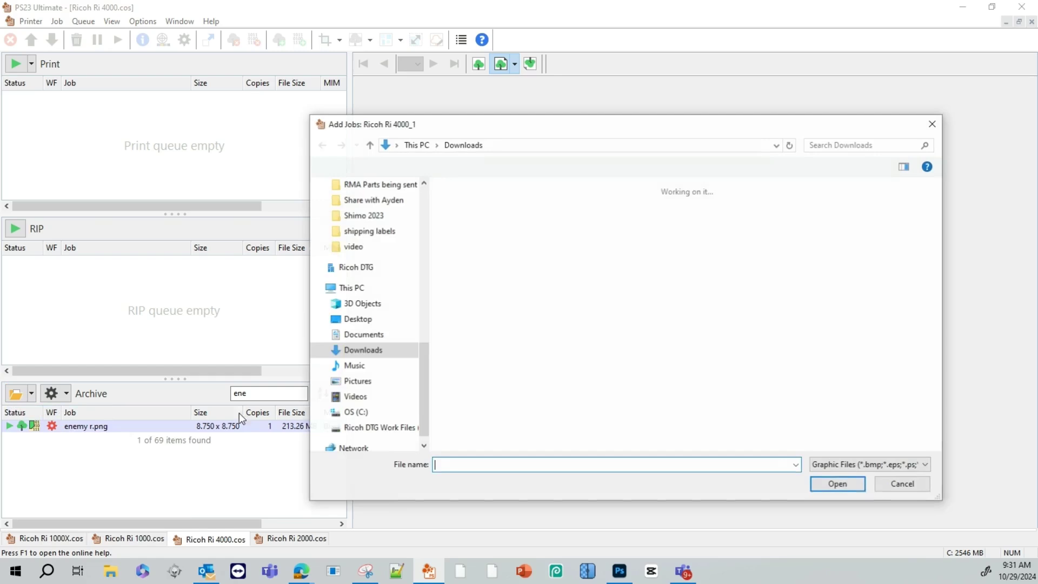
{"action": "scroll", "coordinate": [735, 377], "scroll_direction": "down", "scroll_amount": 3}
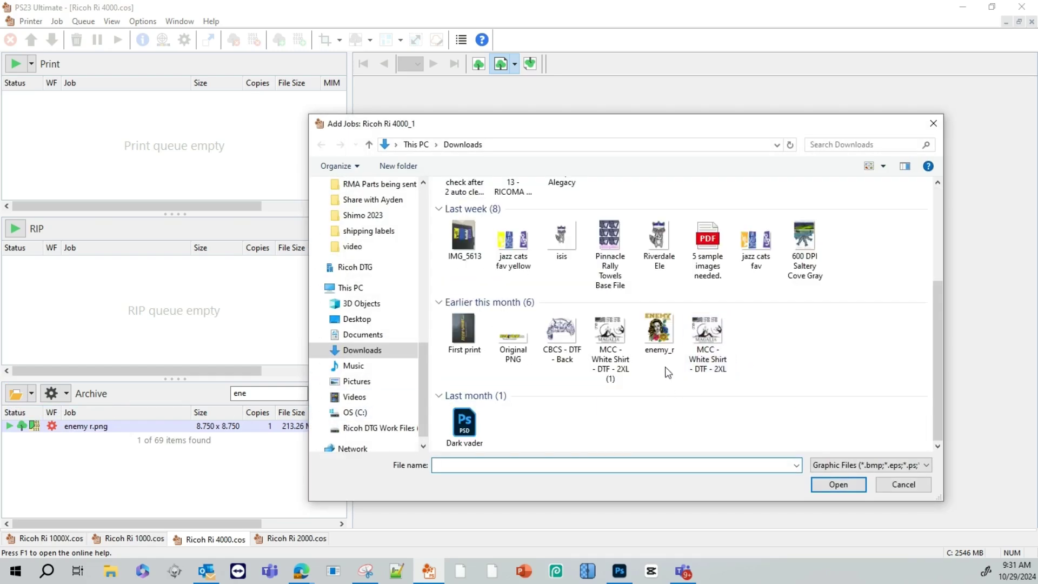
{"action": "left_click", "coordinate": [659, 331]}
{"action": "left_click", "coordinate": [838, 485]}
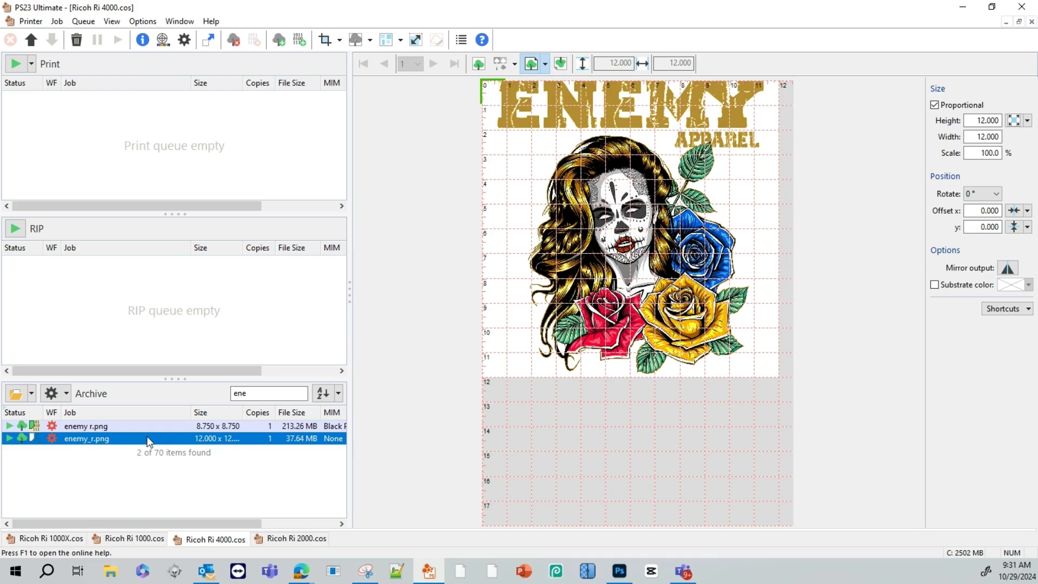
Enable cost calculation for the enemy_r.png job, calculated directly after RIP.
{"action": "double_click", "coordinate": [93, 436]}
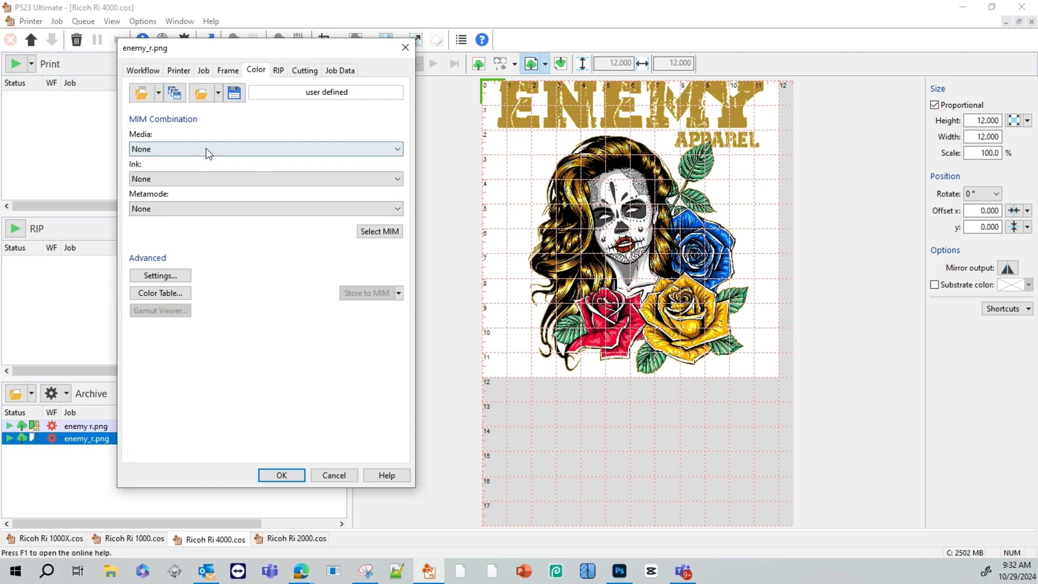
{"action": "left_click", "coordinate": [143, 70]}
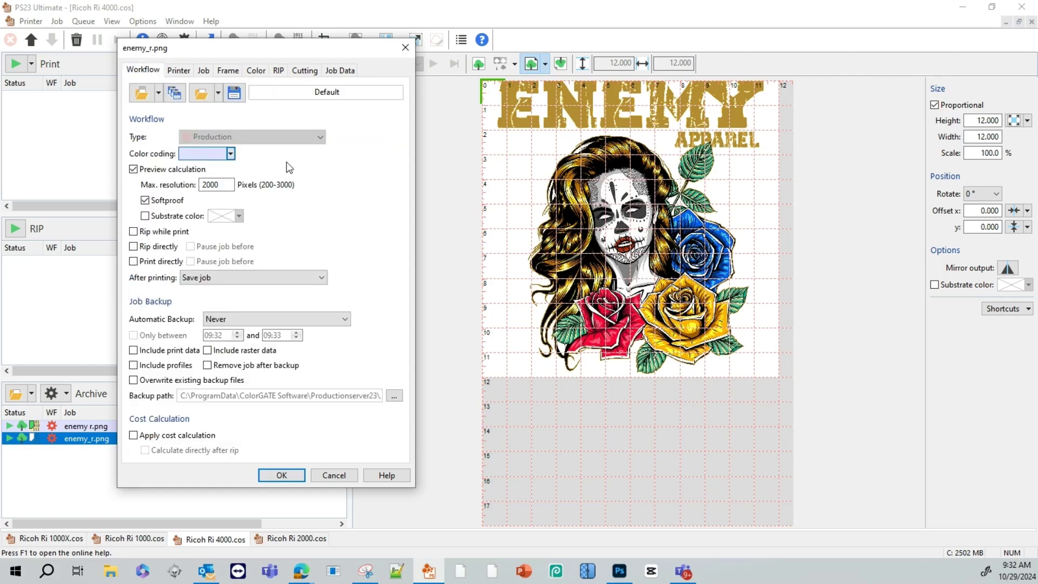
{"action": "left_click", "coordinate": [134, 437]}
{"action": "left_click", "coordinate": [145, 451]}
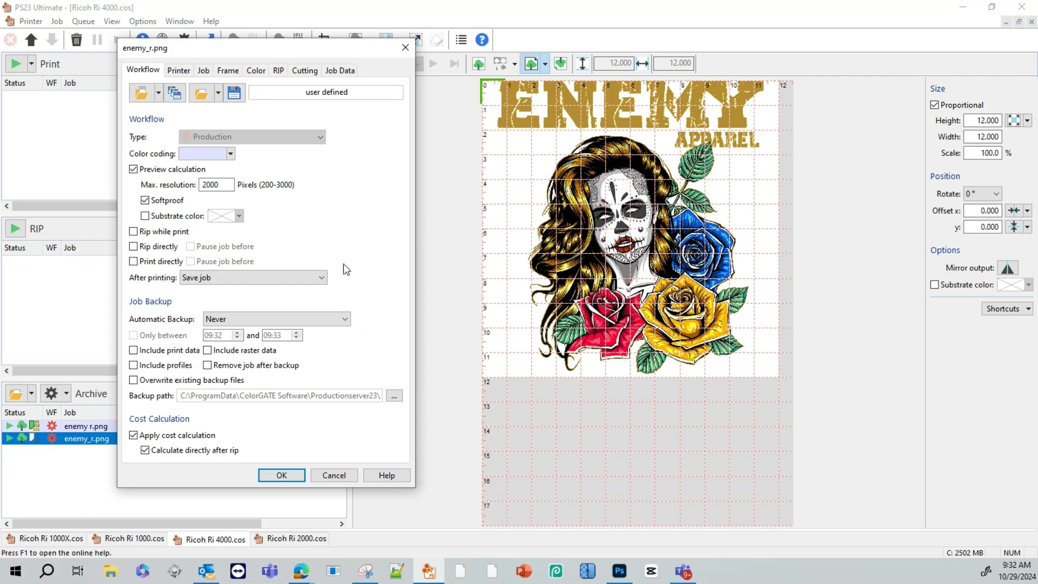
Keep RICOH Medium Platen as the job's media size in the printer settings.
{"action": "left_click", "coordinate": [179, 71]}
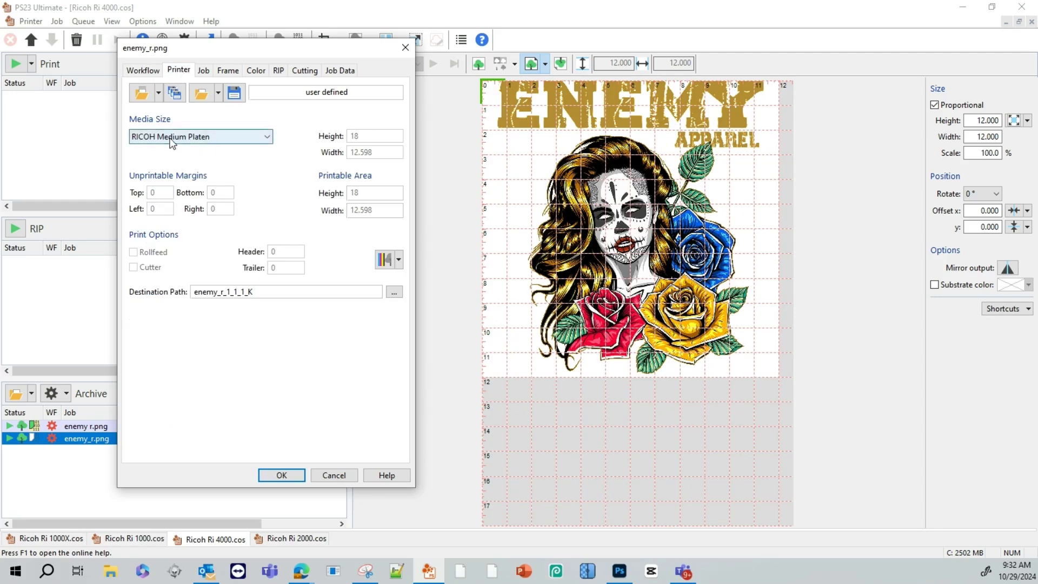
{"action": "left_click", "coordinate": [268, 136]}
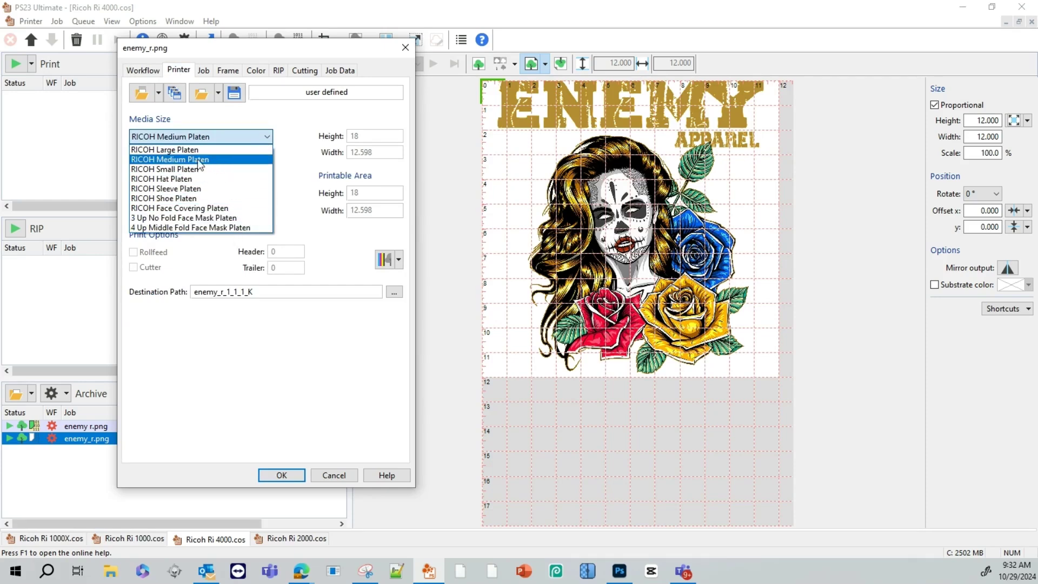
{"action": "left_click", "coordinate": [233, 161]}
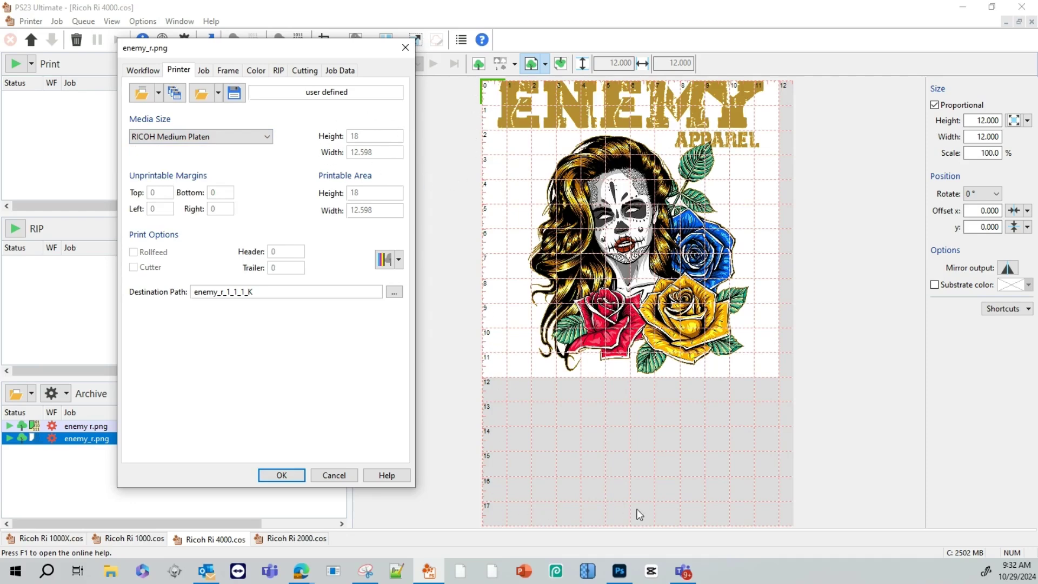
Turn off Scale 1:1 and change the job width from 12 to 10.
{"action": "left_click", "coordinate": [204, 71]}
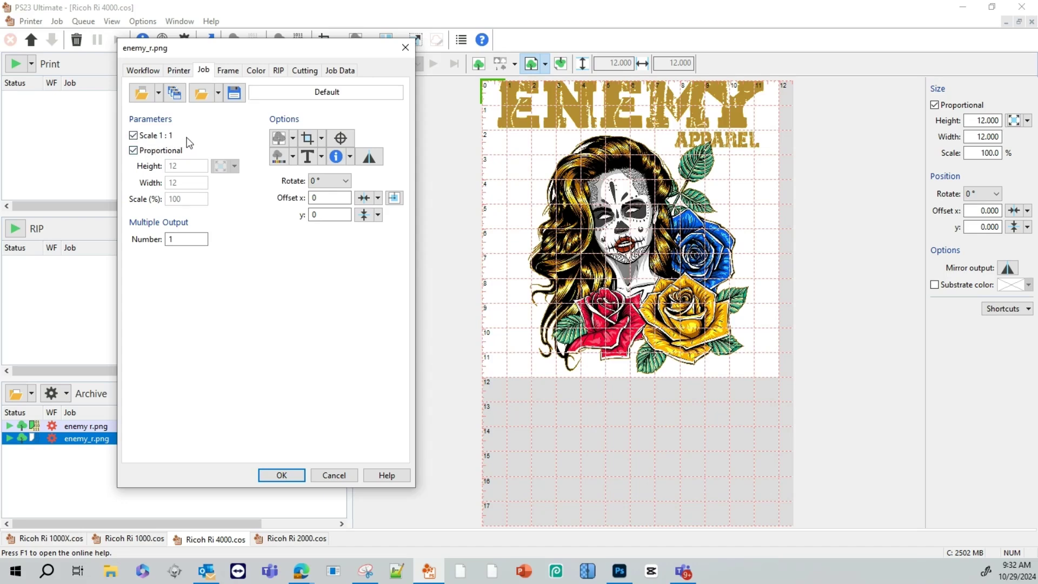
{"action": "left_click", "coordinate": [133, 136]}
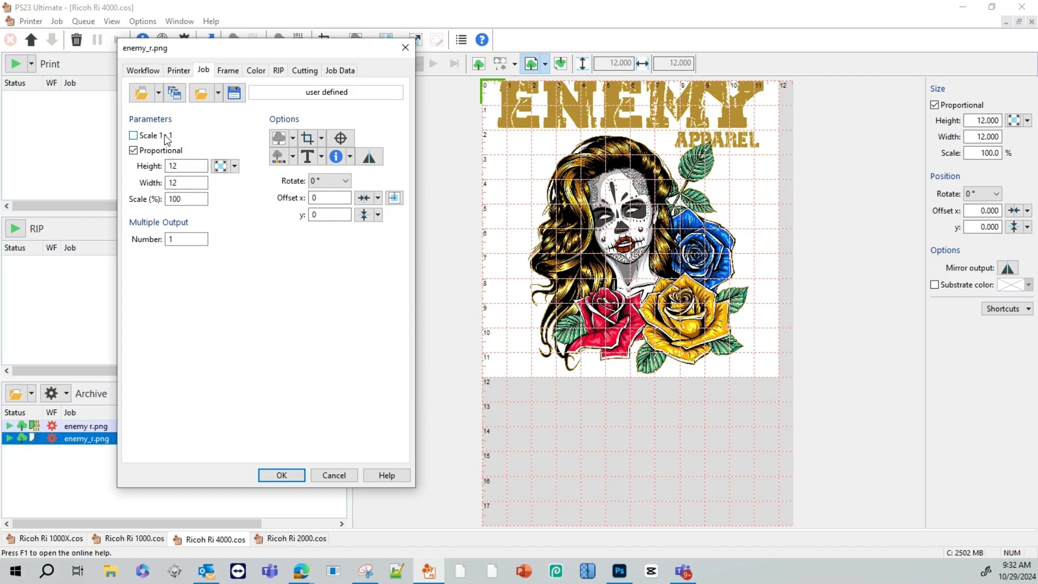
{"action": "double_click", "coordinate": [173, 182]}
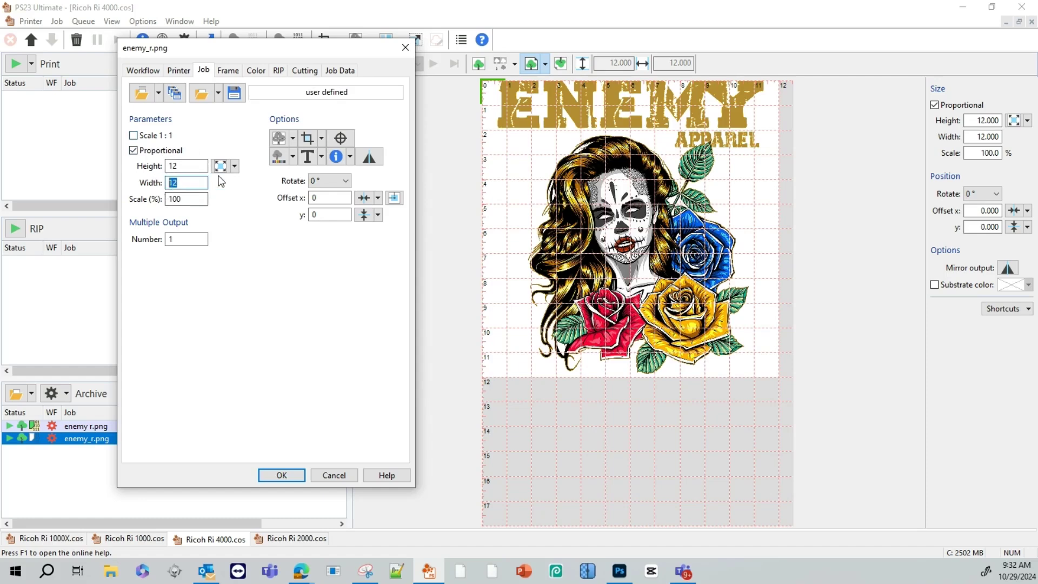
{"action": "type", "text": "11"}
{"action": "key", "text": "BackSpace"}
{"action": "type", "text": "0"}
Turn proportional scaling off, enter height 11, then turn proportional back on.
{"action": "double_click", "coordinate": [133, 151]}
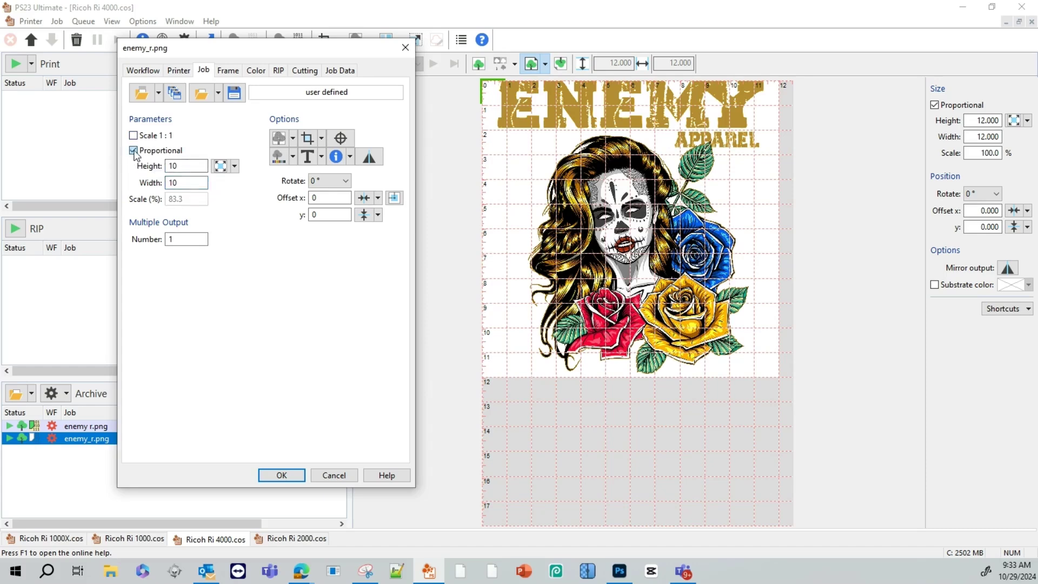
{"action": "left_click", "coordinate": [133, 151]}
{"action": "key", "text": "Tab"}
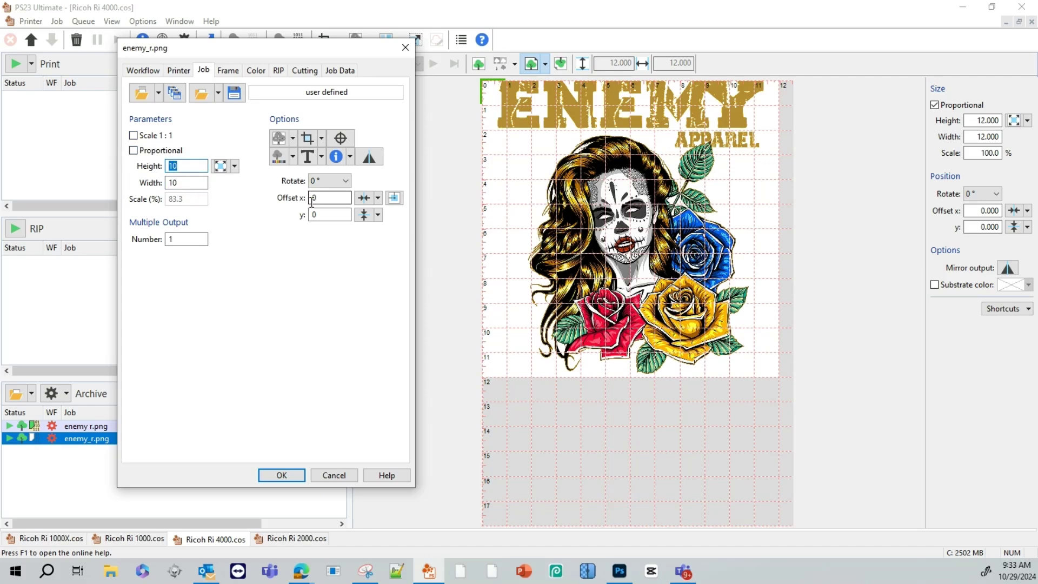
{"action": "type", "text": "11"}
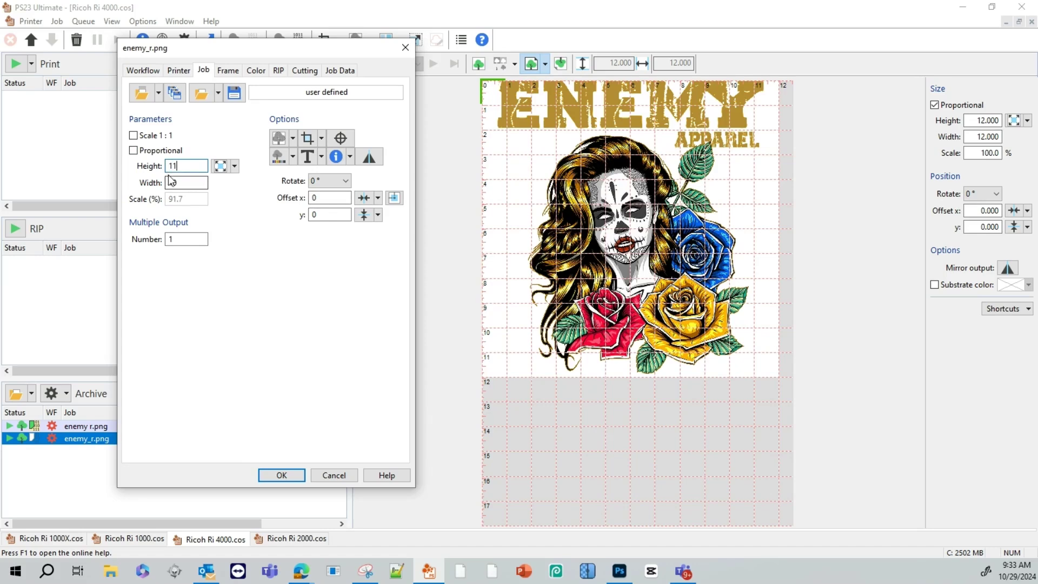
{"action": "left_click", "coordinate": [133, 151]}
Restore Scale 1:1 for the design and keep its rotation at 0°.
{"action": "left_click", "coordinate": [134, 136]}
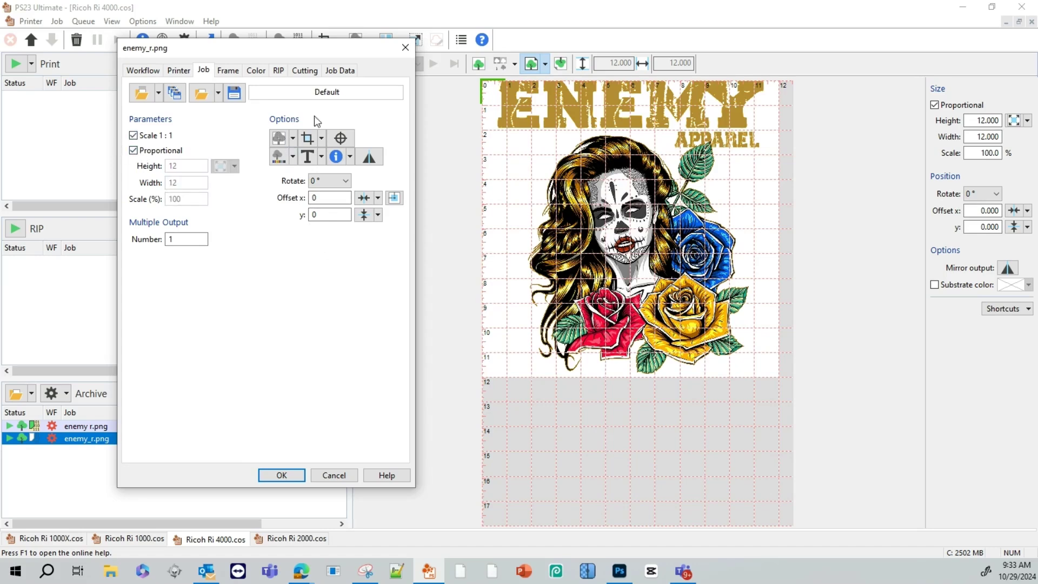
{"action": "left_click", "coordinate": [346, 183]}
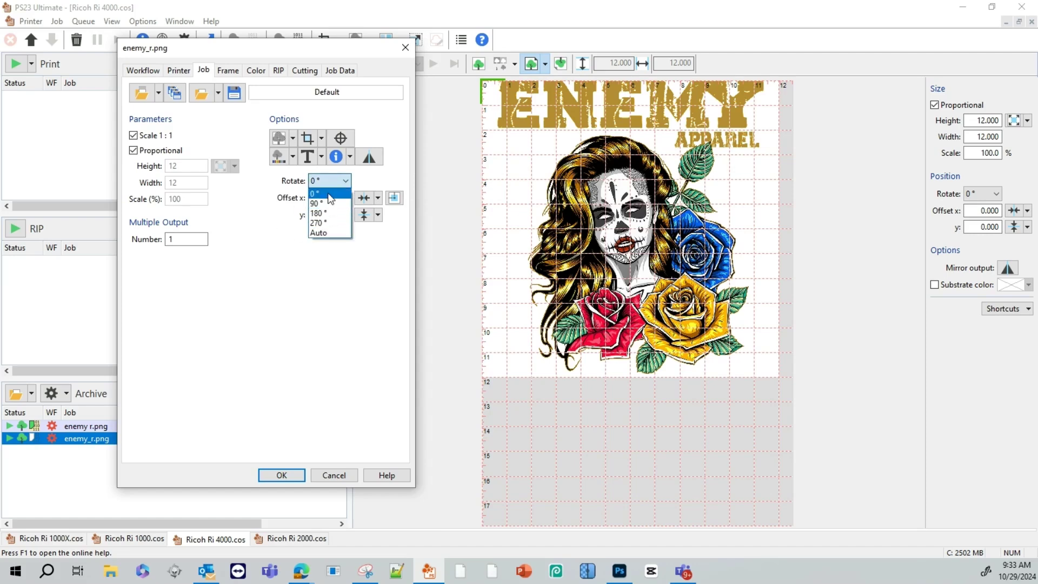
{"action": "left_click", "coordinate": [372, 264]}
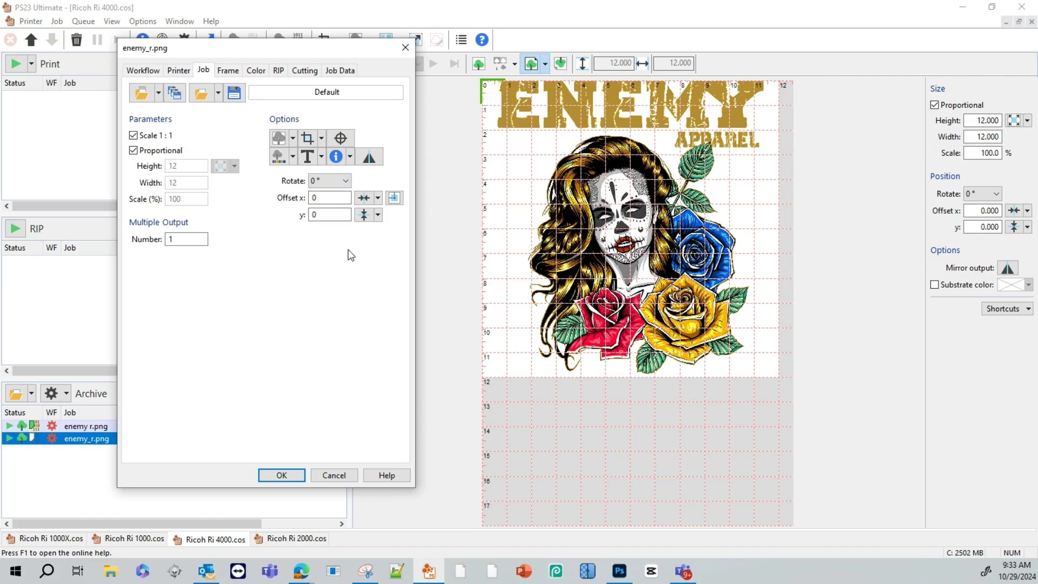
Centre the design horizontally (Offset x 0.299) and set the vertical offset to 2.
{"action": "left_click", "coordinate": [377, 198]}
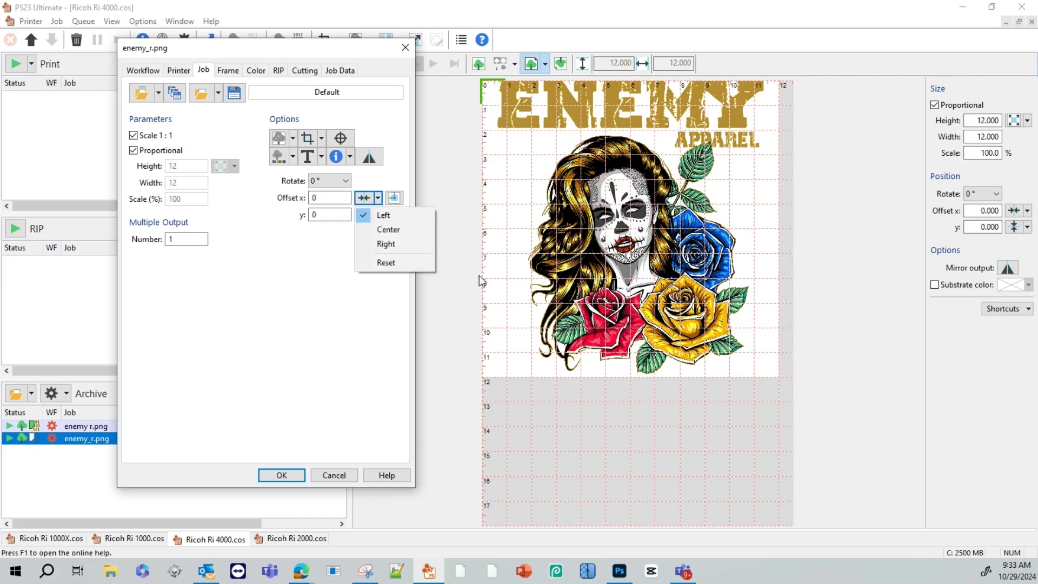
{"action": "left_click", "coordinate": [417, 229]}
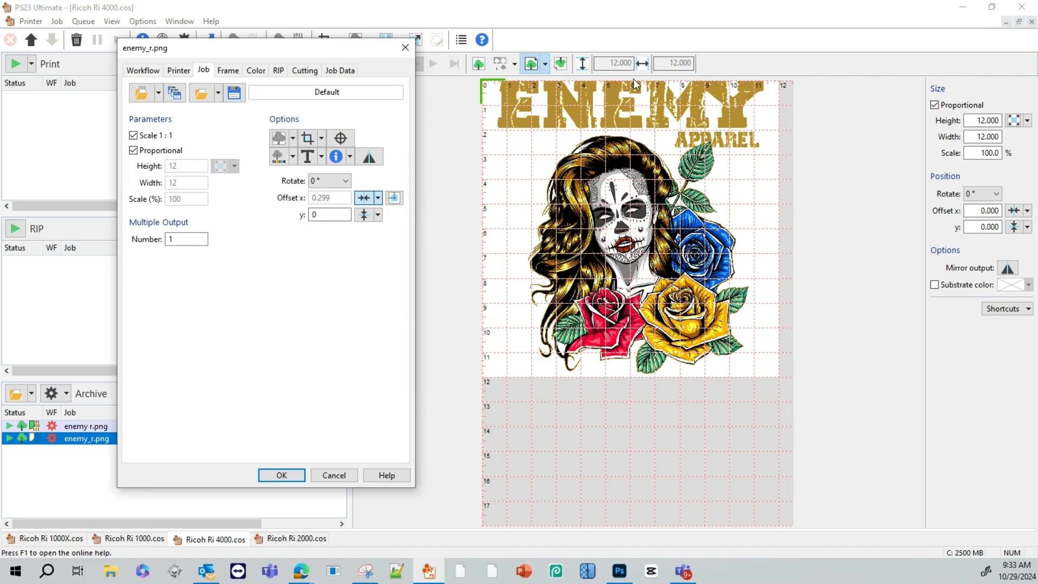
{"action": "left_click_drag", "start_coordinate": [320, 215], "coordinate": [303, 217]}
Set the colour media to Dark Cotton and keep the 01.SuperFine 1200x1200dpi 16Pass print mode.
{"action": "left_click", "coordinate": [253, 70]}
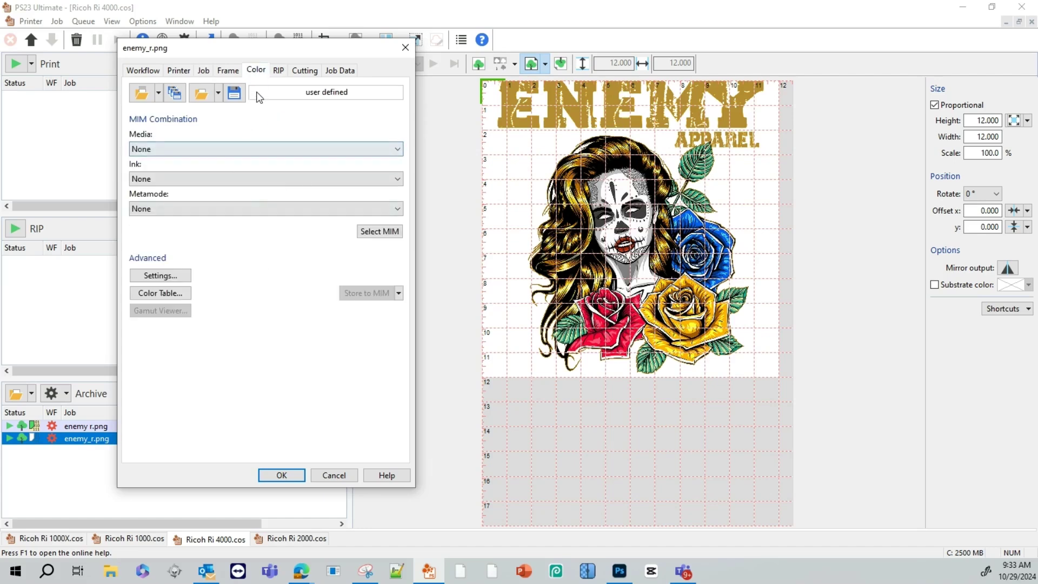
{"action": "left_click", "coordinate": [165, 149]}
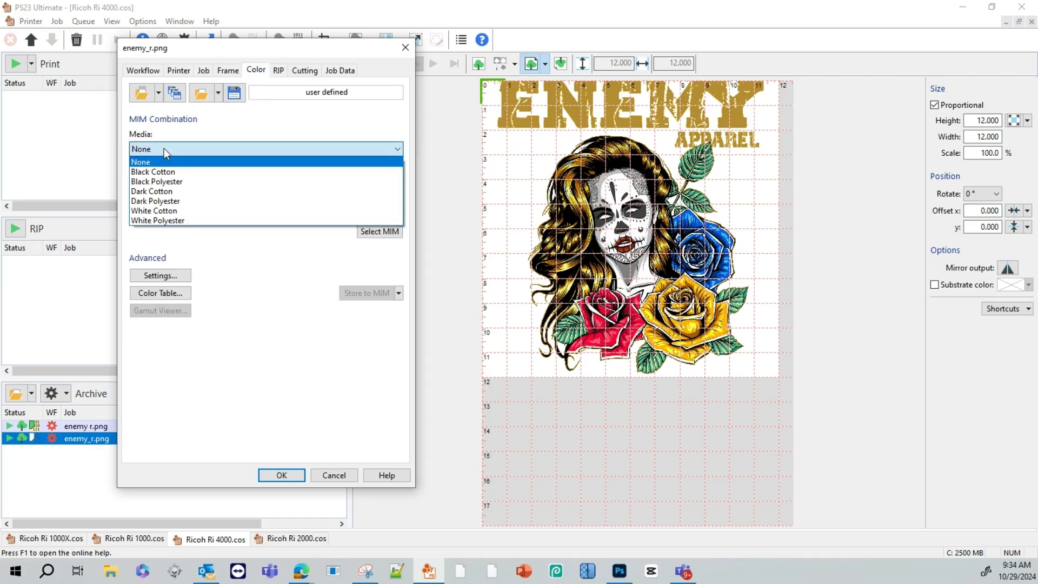
{"action": "left_click", "coordinate": [205, 192]}
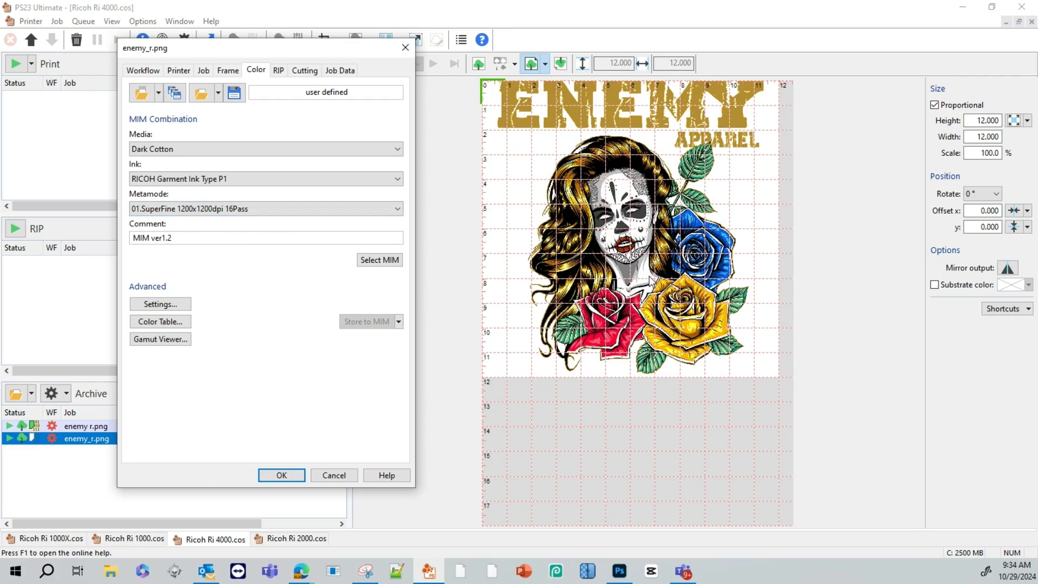
{"action": "left_click", "coordinate": [262, 207]}
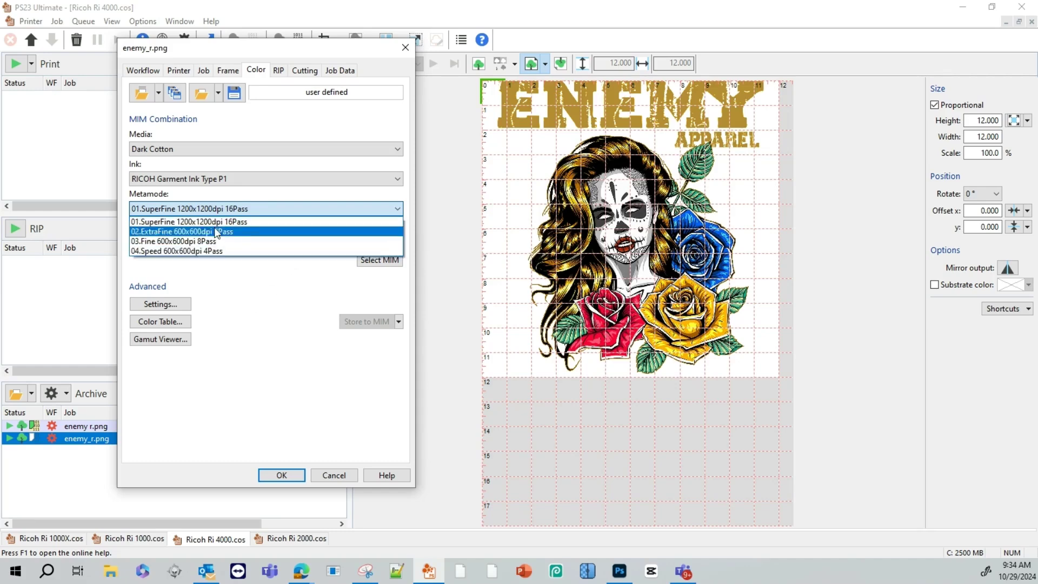
{"action": "left_click", "coordinate": [256, 222]}
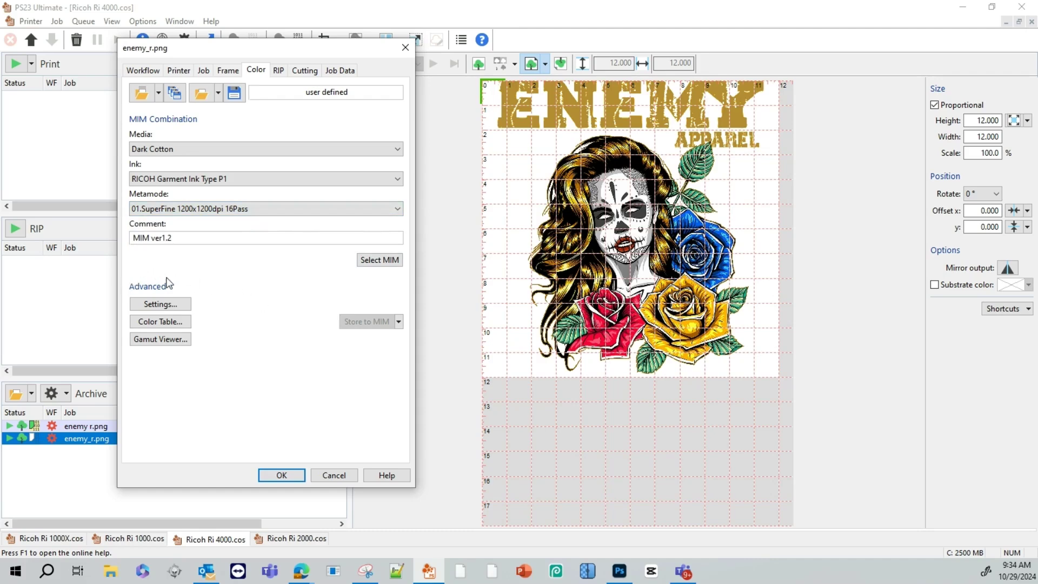
In Advanced Settings' Print Mode, try White Minimum at 0, then set it back to 20.
{"action": "left_click", "coordinate": [181, 305]}
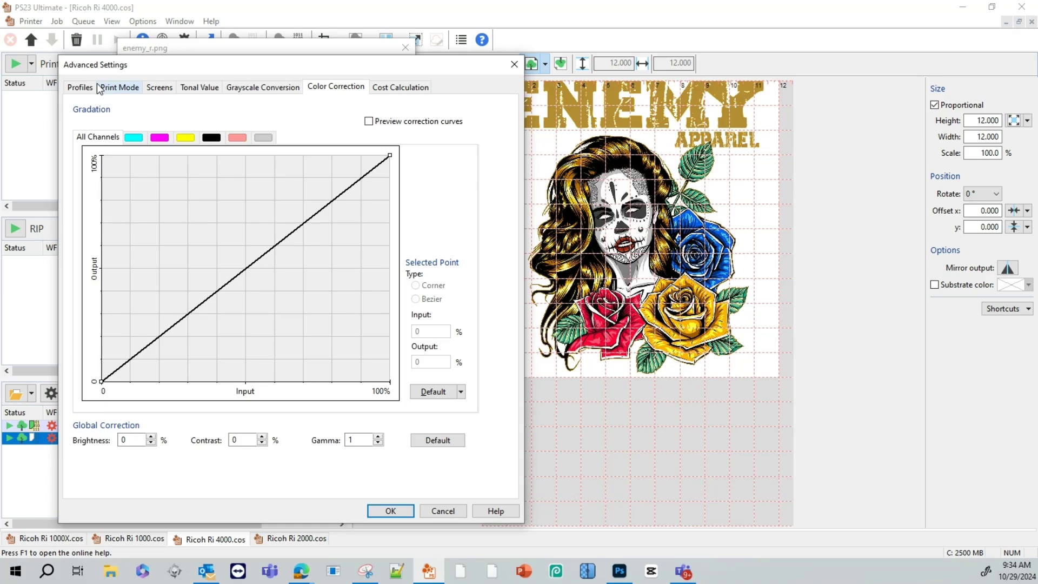
{"action": "left_click", "coordinate": [124, 90]}
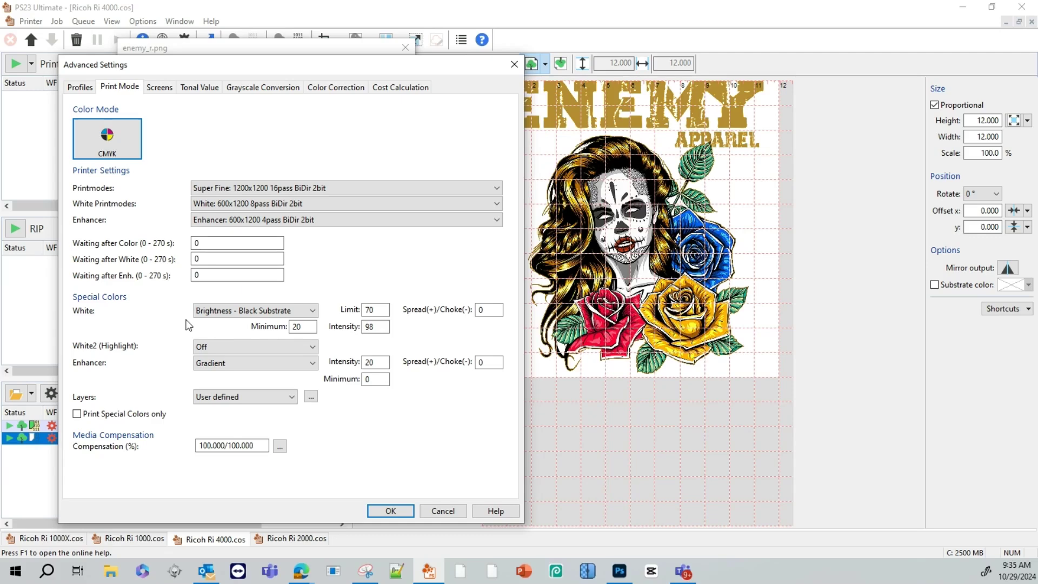
{"action": "double_click", "coordinate": [312, 327]}
{"action": "type", "text": "0"}
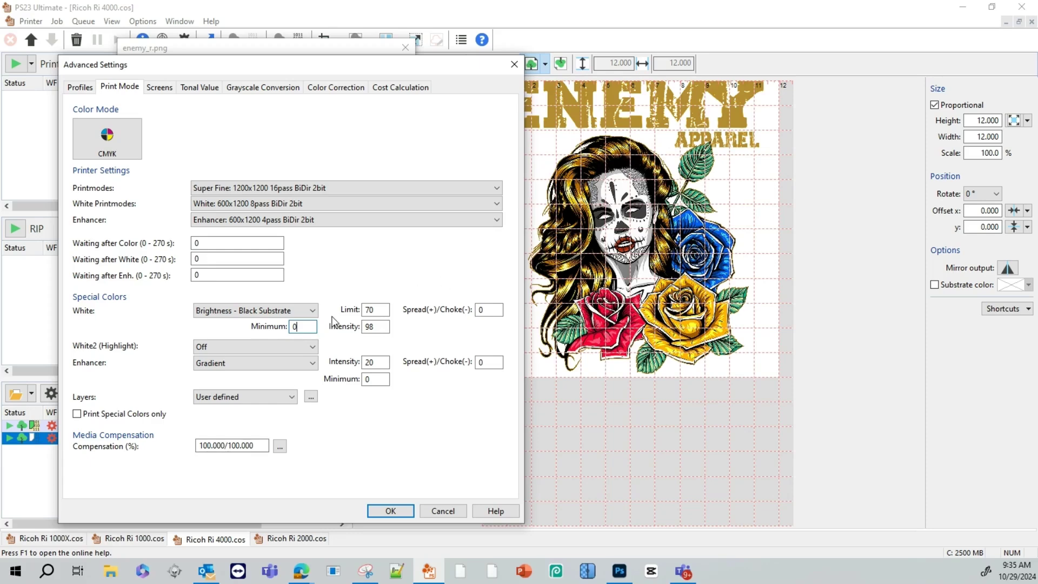
{"action": "double_click", "coordinate": [293, 327]}
{"action": "left_click", "coordinate": [347, 85]}
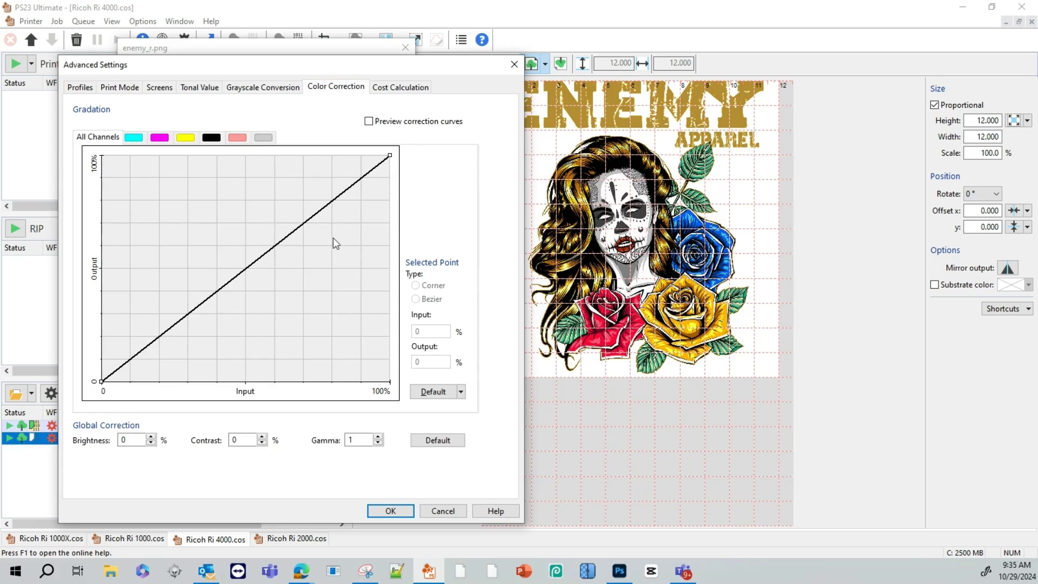
{"action": "left_click", "coordinate": [138, 91]}
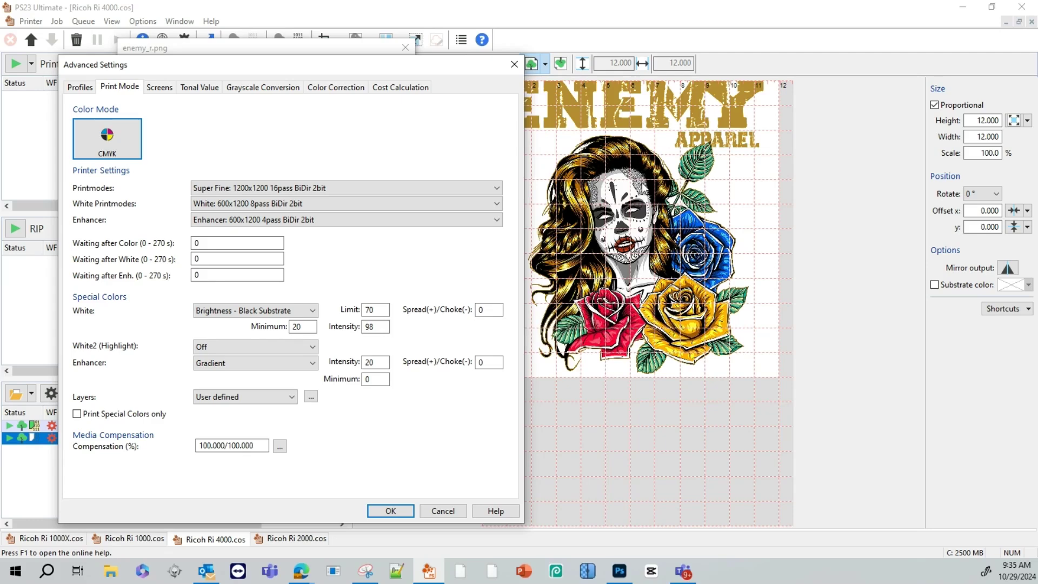
Change the White Spread(+)/Choke(-) value to -2.
{"action": "double_click", "coordinate": [480, 311]}
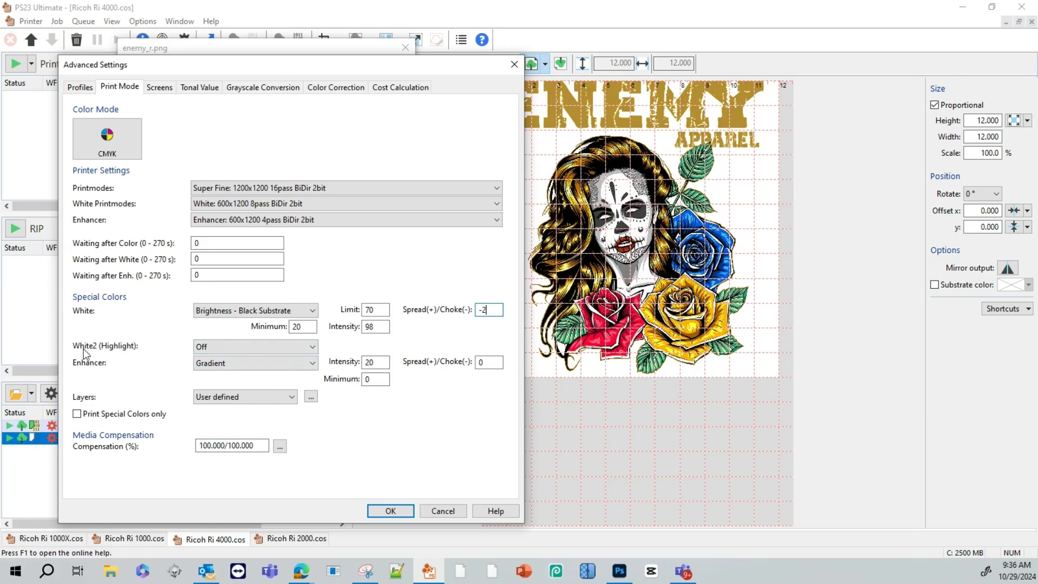
Set White2 highlight to Filling with Spread/Choke -2, and Enhancer intensity to 30.
{"action": "left_click", "coordinate": [244, 348]}
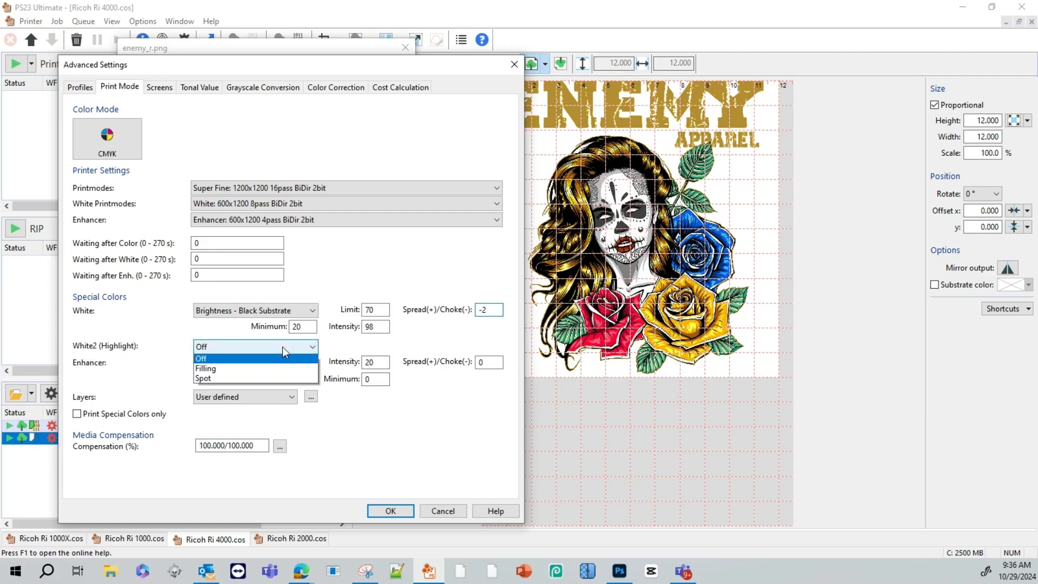
{"action": "left_click", "coordinate": [244, 369]}
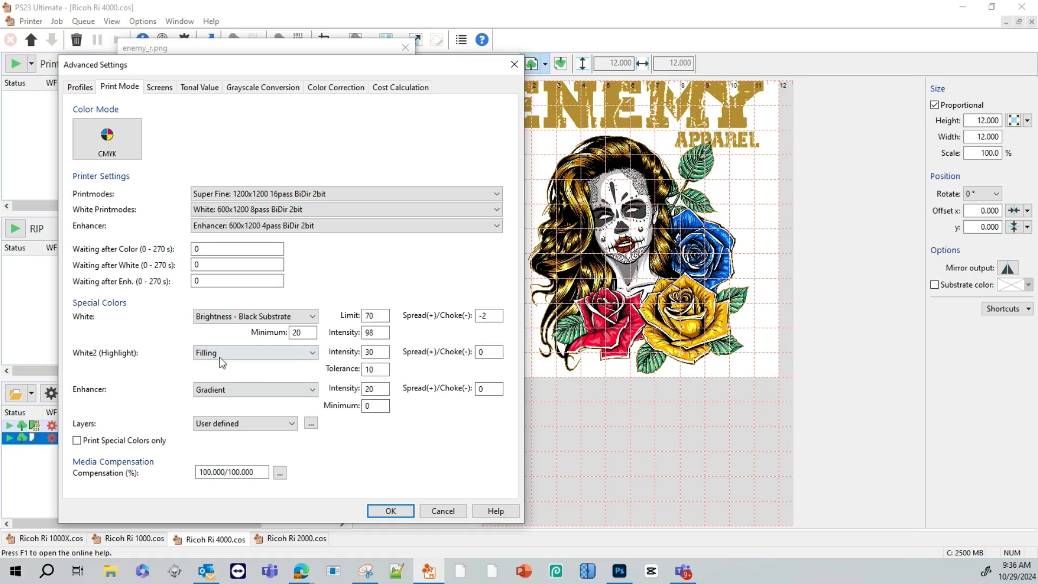
{"action": "double_click", "coordinate": [475, 353]}
{"action": "double_click", "coordinate": [377, 389]}
{"action": "type", "text": "3"}
{"action": "left_click", "coordinate": [312, 426]}
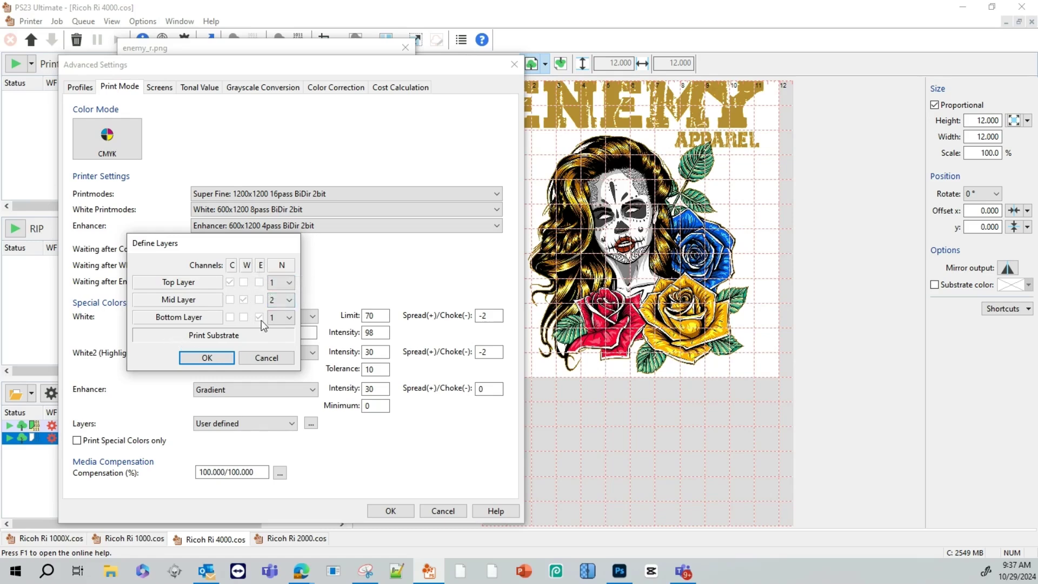
{"action": "left_click", "coordinate": [281, 299]}
{"action": "left_click", "coordinate": [278, 317]}
{"action": "left_click", "coordinate": [289, 283]}
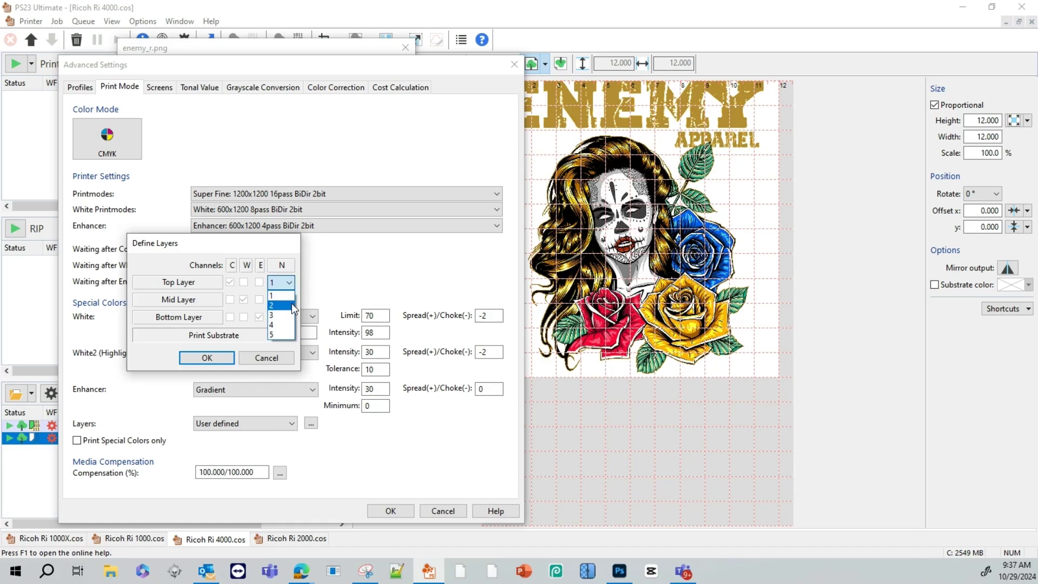
{"action": "left_click", "coordinate": [378, 275]}
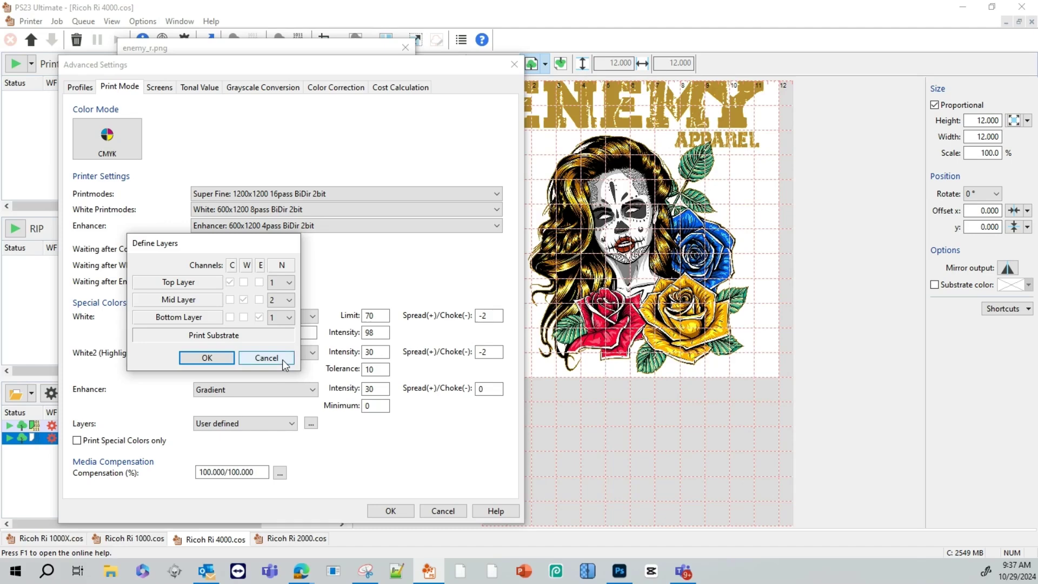
{"action": "left_click", "coordinate": [266, 358]}
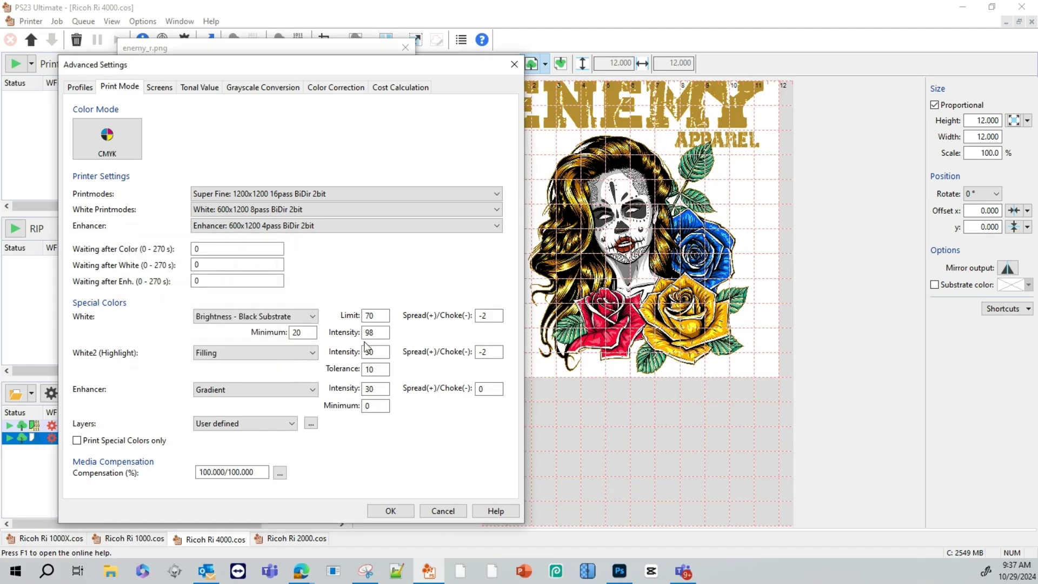
Show the Color Correction page: linear gradation curve, Brightness 0%, Contrast 0%, Gamma 1.
{"action": "left_click", "coordinate": [336, 88]}
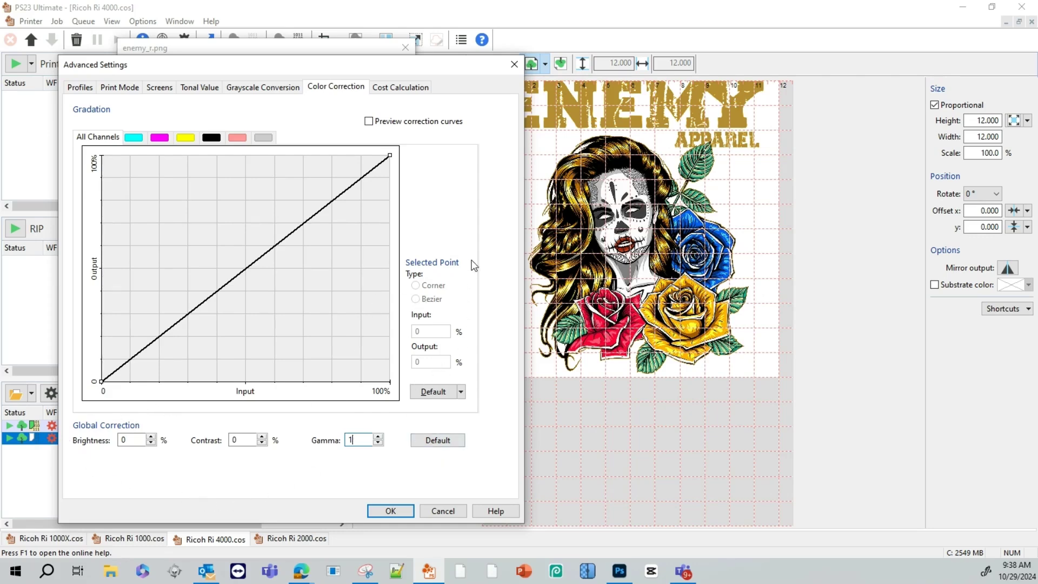
Keep the advanced settings, enable Use document transparency on the RIP tab, and confirm the job.
{"action": "left_click", "coordinate": [390, 511]}
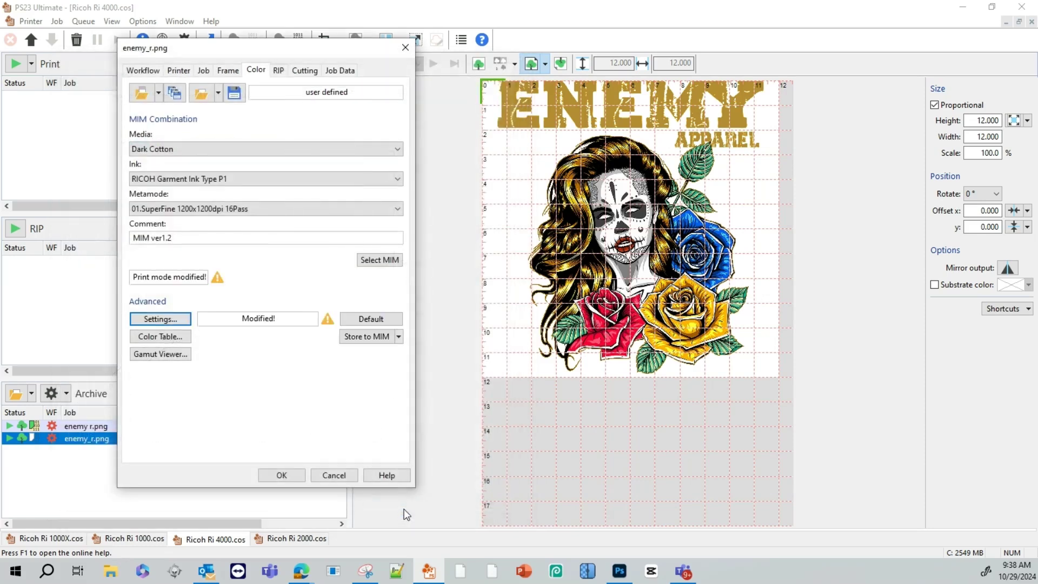
{"action": "left_click", "coordinate": [279, 71]}
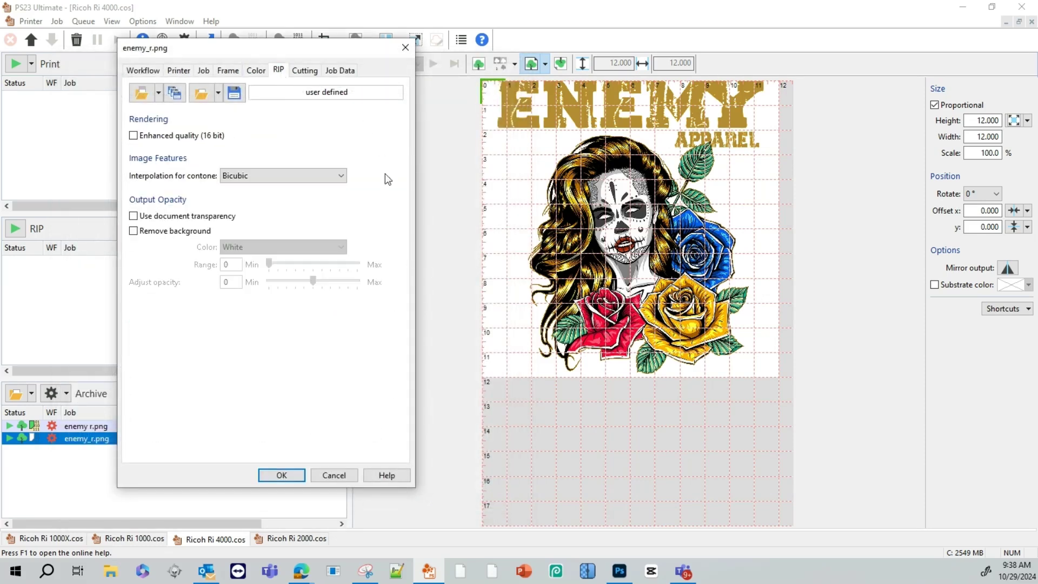
{"action": "left_click", "coordinate": [133, 216]}
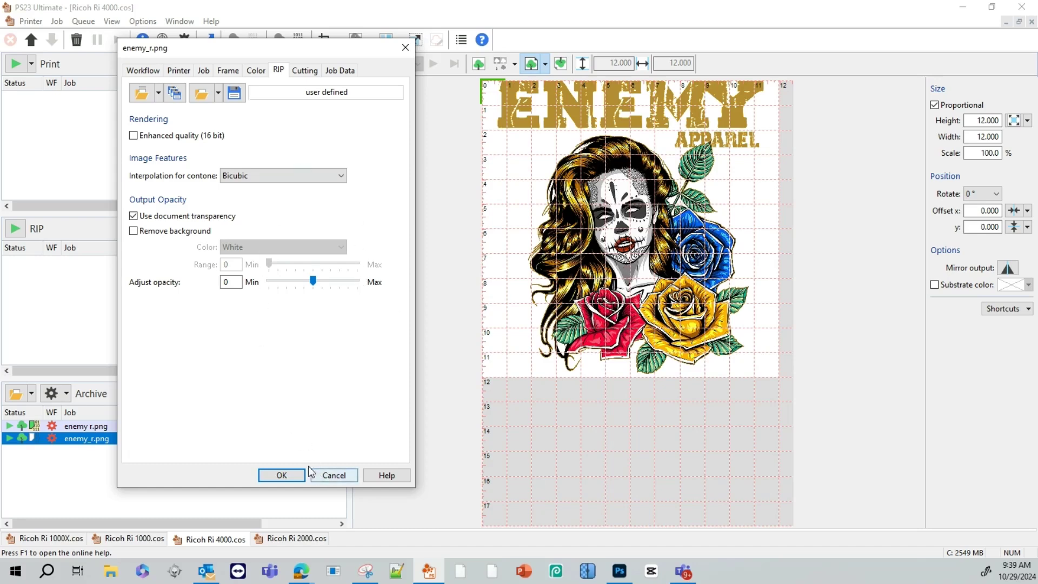
{"action": "key", "text": "ctrl+Tab"}
{"action": "left_click", "coordinate": [282, 476]}
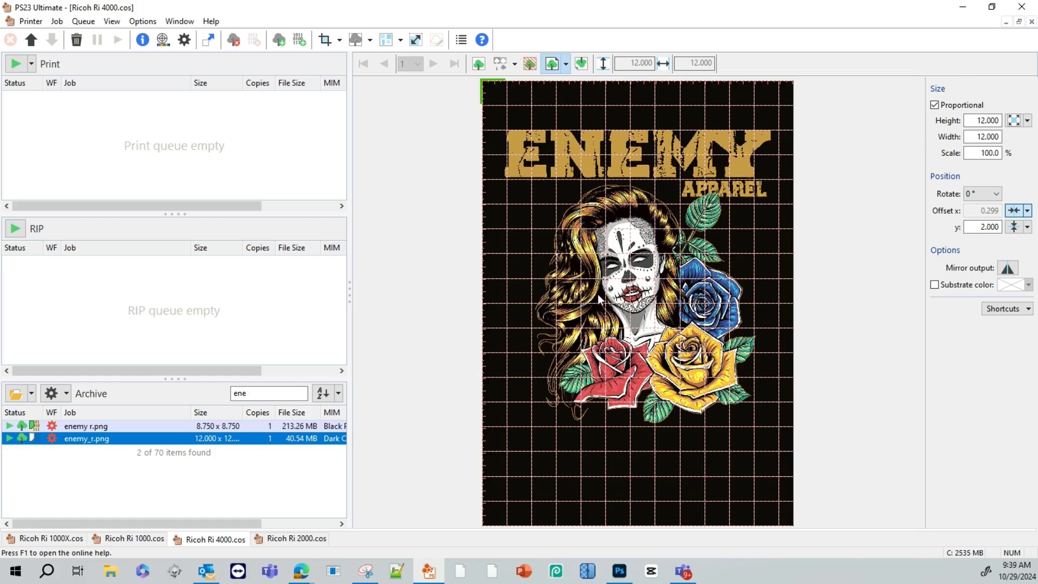
Select the 12 × 12 enemy_r.png artwork in the dark-media layout preview.
{"action": "left_click", "coordinate": [604, 157]}
Define a crop trimming enemy_r.png's empty margins to 10.895 wide by 11.870 high.
{"action": "left_click", "coordinate": [339, 40]}
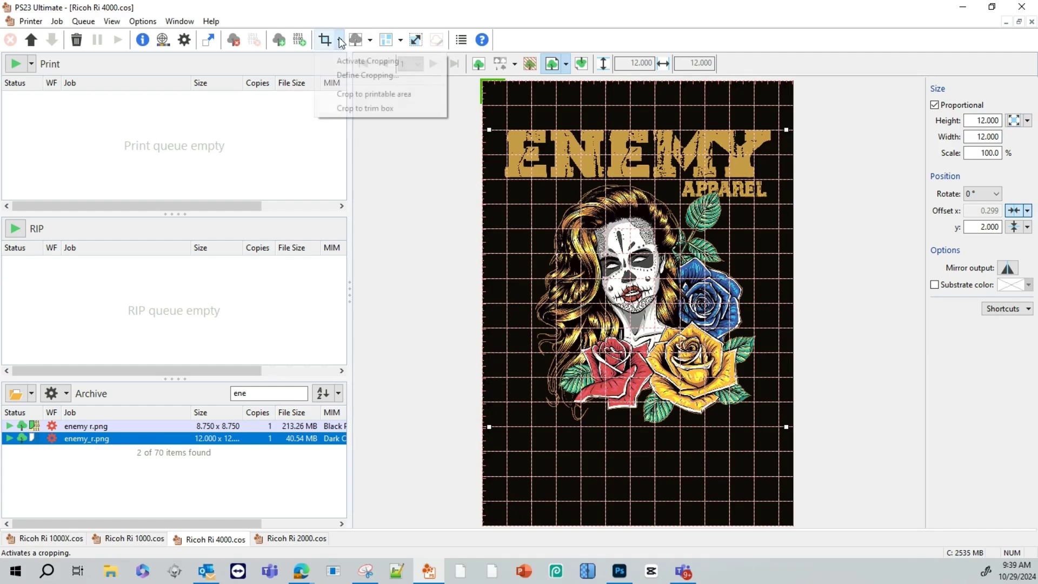
{"action": "left_click", "coordinate": [415, 78]}
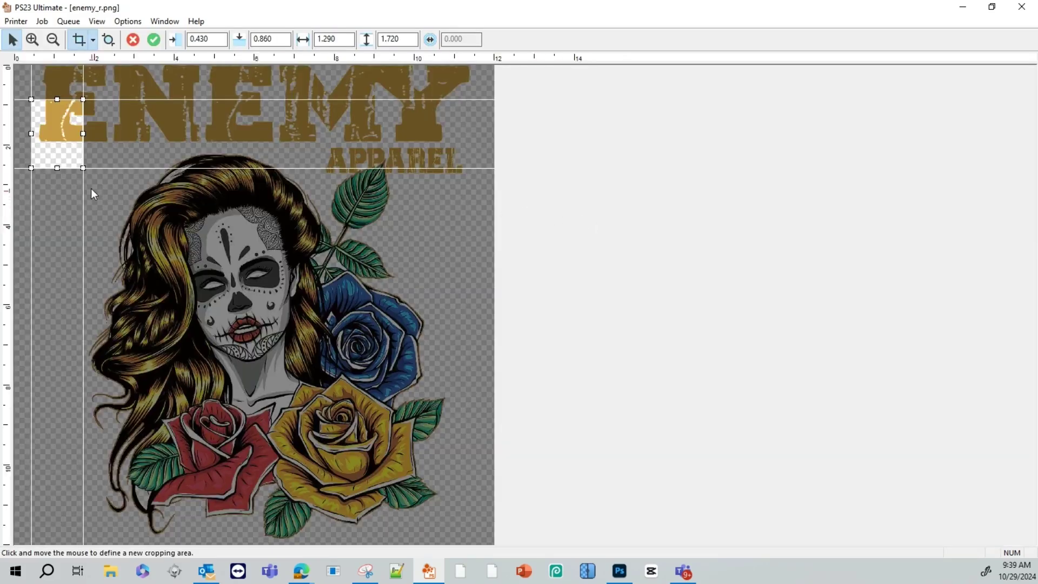
{"action": "left_click_drag", "start_coordinate": [83, 168], "coordinate": [473, 540]}
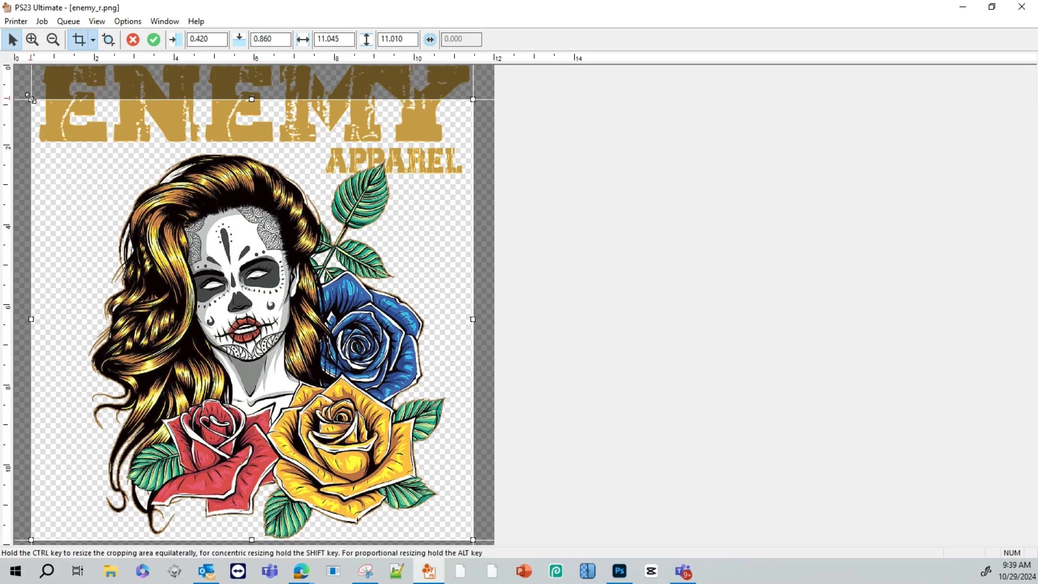
{"action": "left_click_drag", "start_coordinate": [31, 99], "coordinate": [36, 53]}
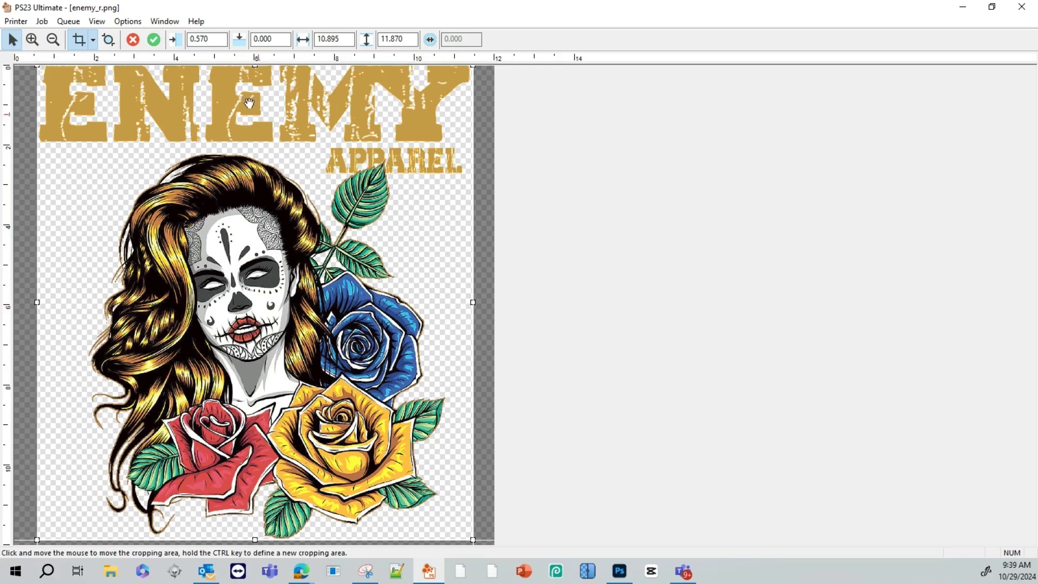
{"action": "left_click", "coordinate": [154, 40]}
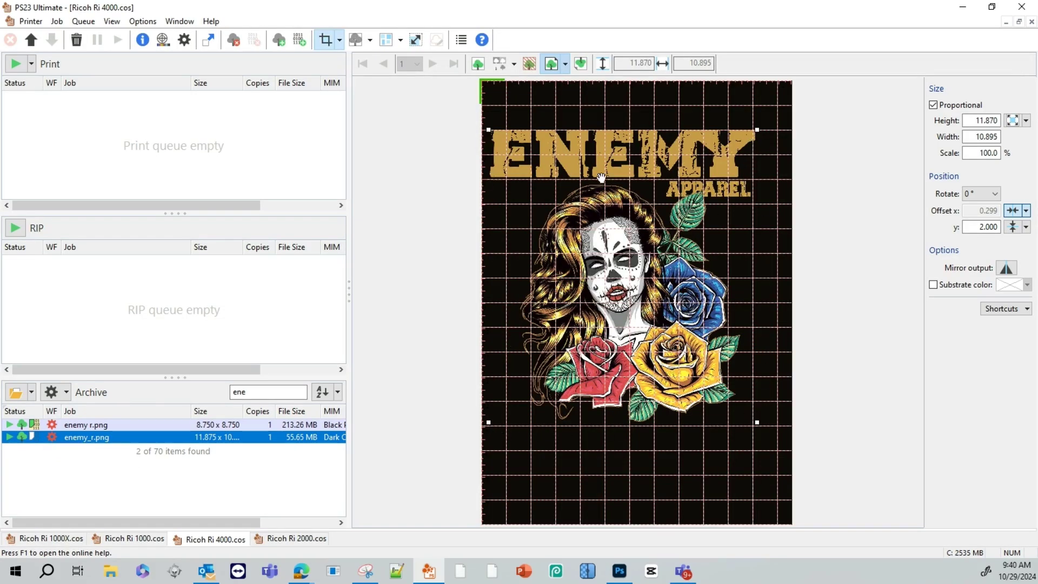
Centre the artwork horizontally, then compare the transparent, halftone and dark-media previews.
{"action": "left_click", "coordinate": [1013, 211]}
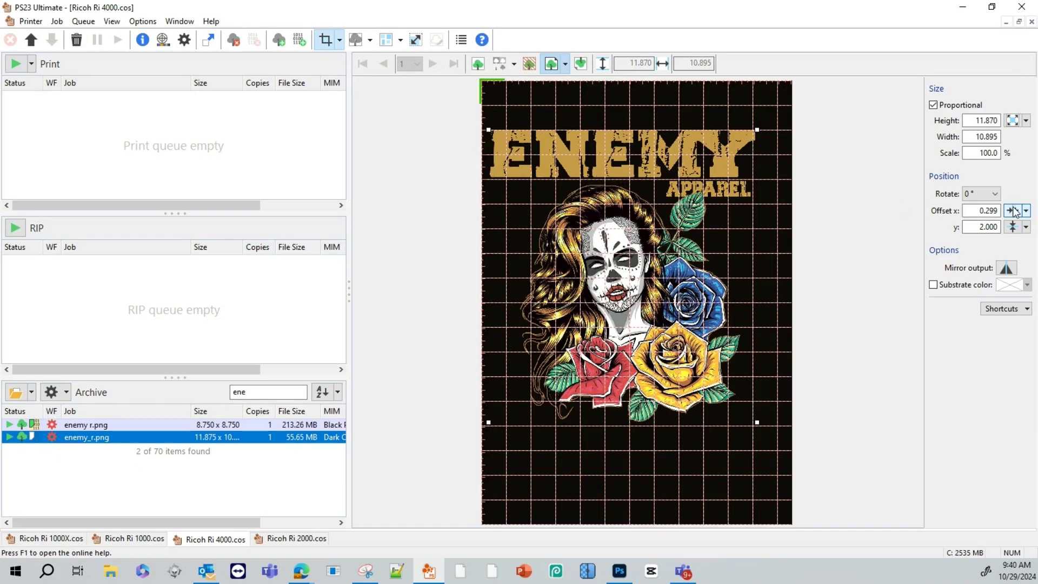
{"action": "left_click", "coordinate": [1015, 210]}
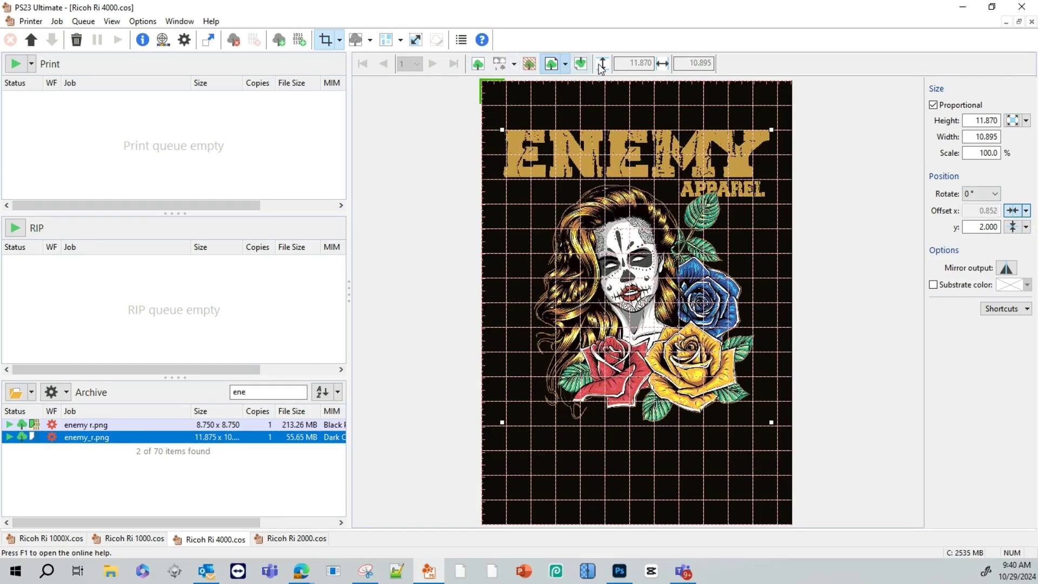
{"action": "left_click", "coordinate": [478, 64]}
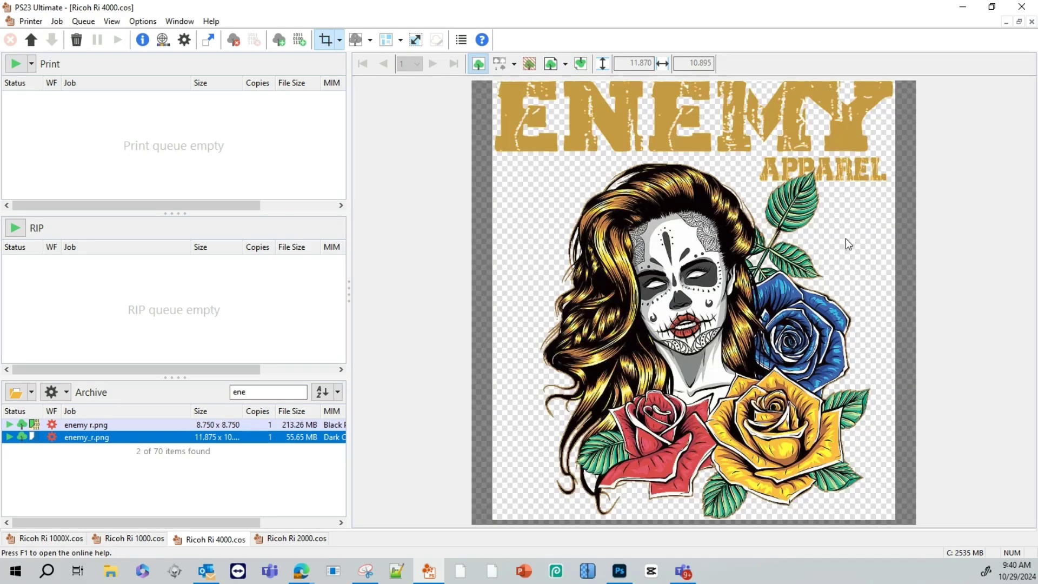
{"action": "left_click", "coordinate": [530, 65]}
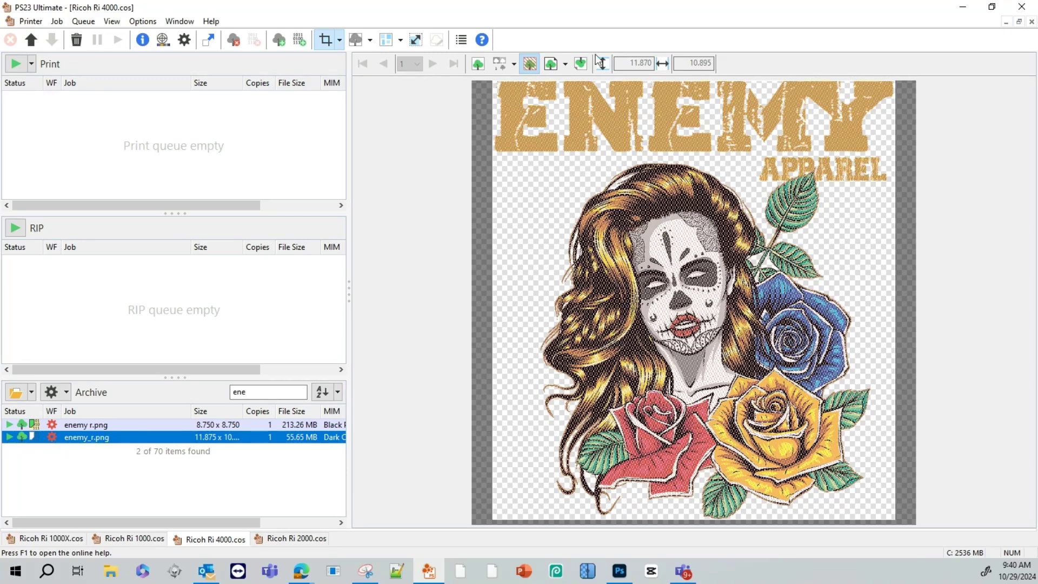
{"action": "left_click", "coordinate": [552, 64]}
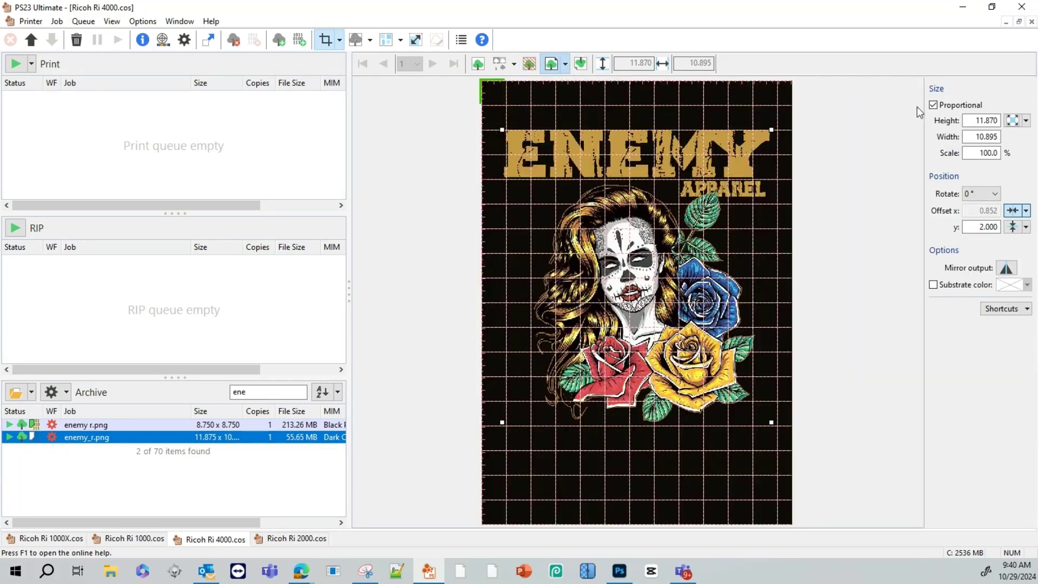
Check the placement options and print preview, then return to the size/position view.
{"action": "left_click", "coordinate": [566, 63]}
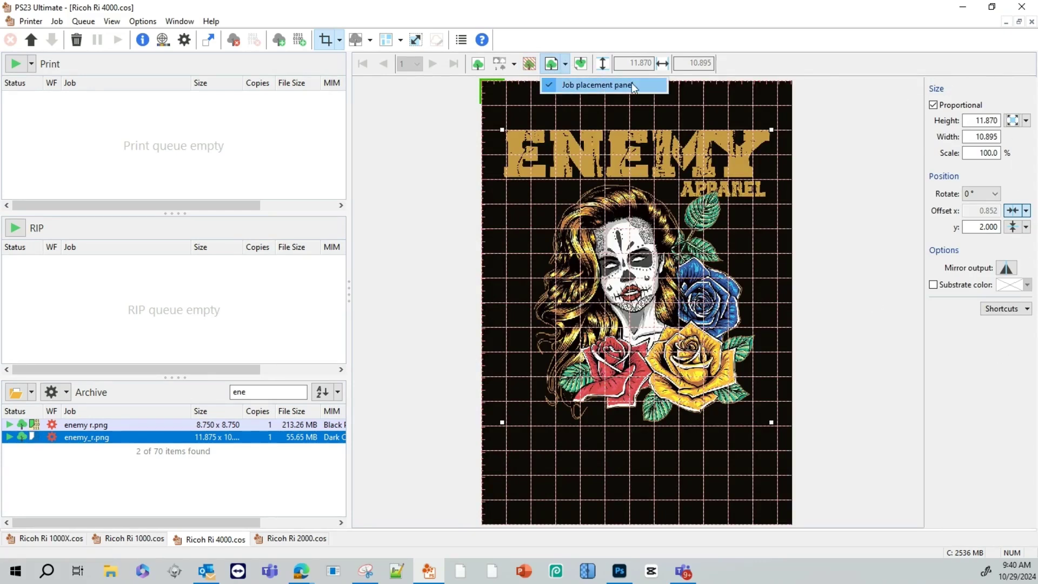
{"action": "left_click", "coordinate": [850, 183]}
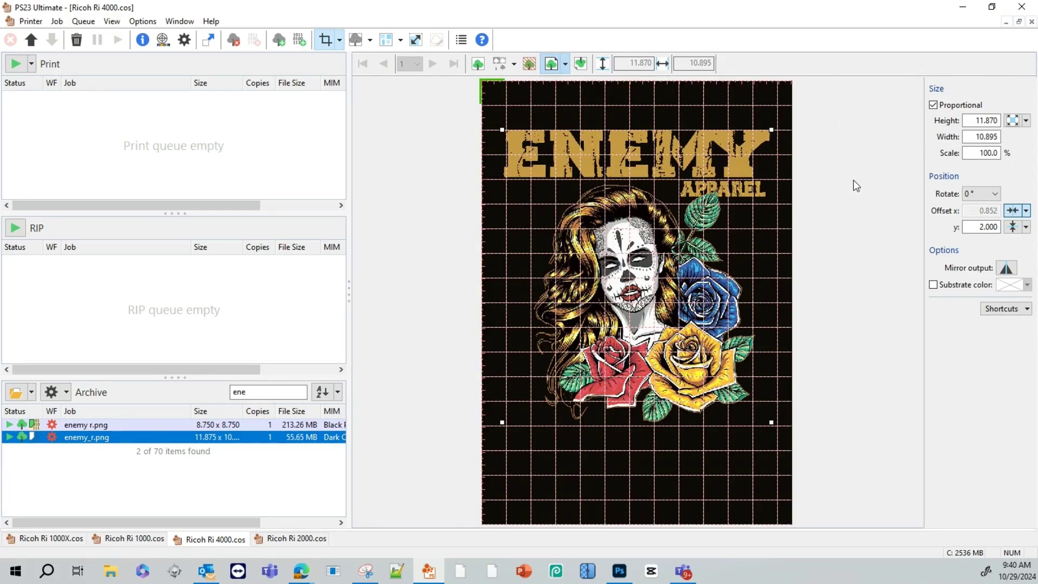
{"action": "left_click", "coordinate": [582, 63]}
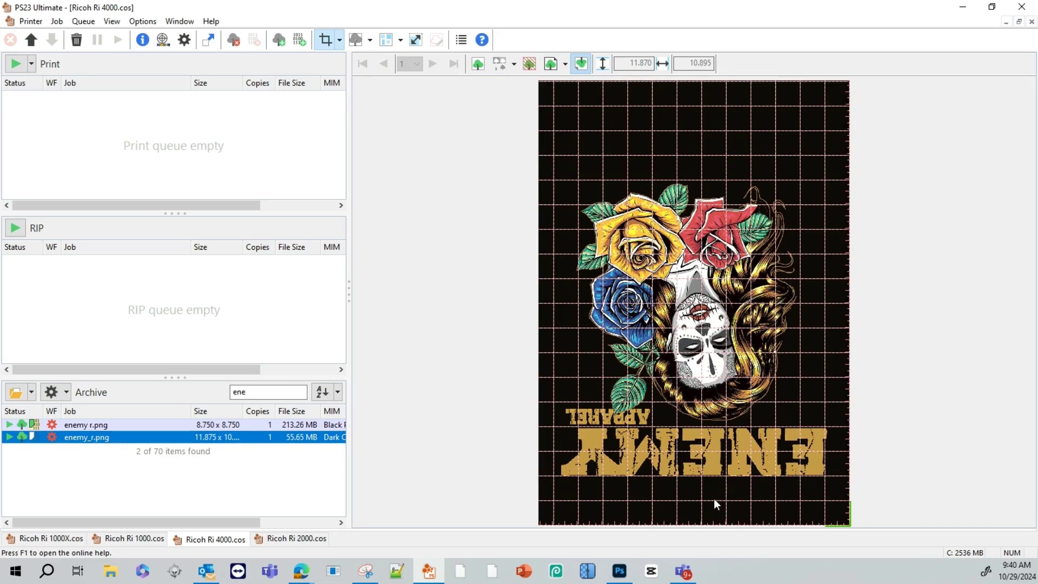
{"action": "left_click", "coordinate": [555, 68]}
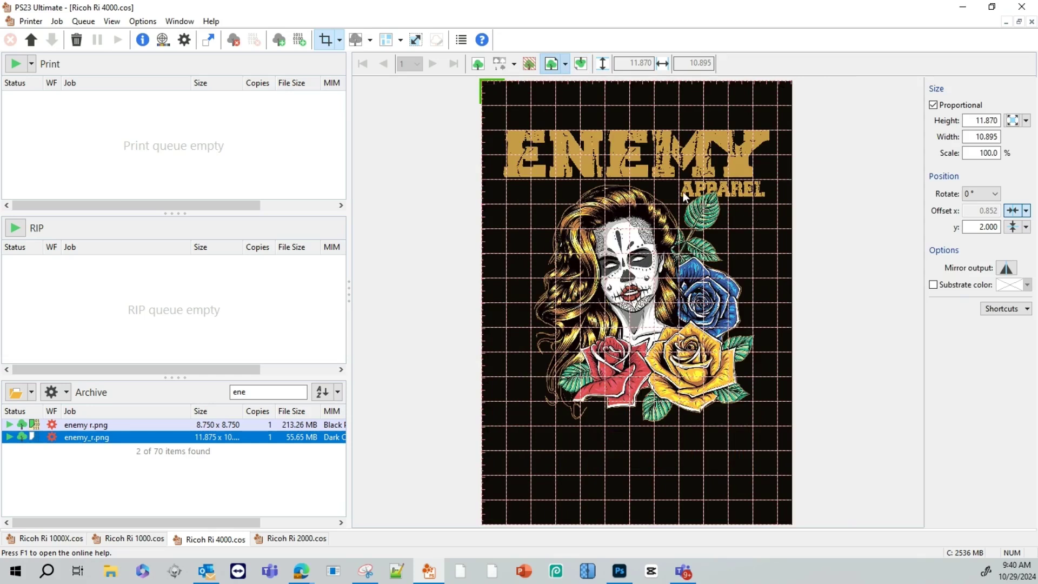
Open the enemy_r.png job's Color settings and its advanced Color Correction window.
{"action": "left_click", "coordinate": [637, 277]}
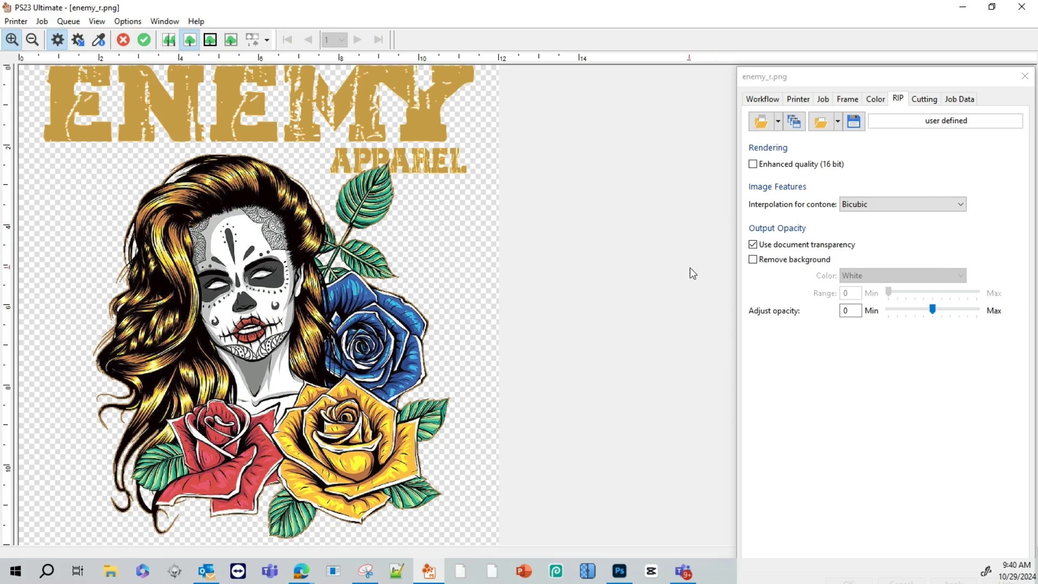
{"action": "left_click", "coordinate": [879, 101]}
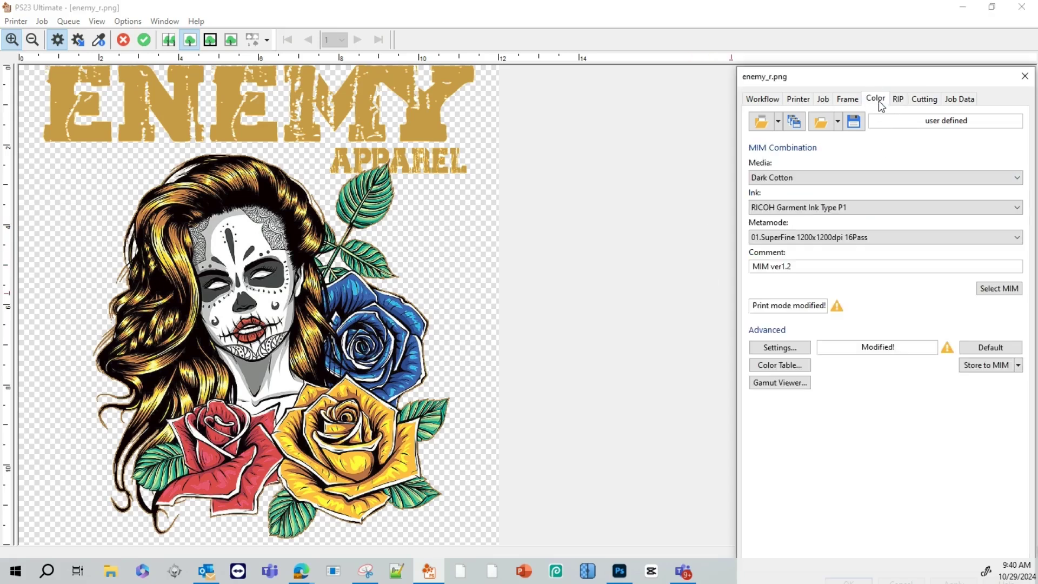
{"action": "left_click", "coordinate": [775, 349]}
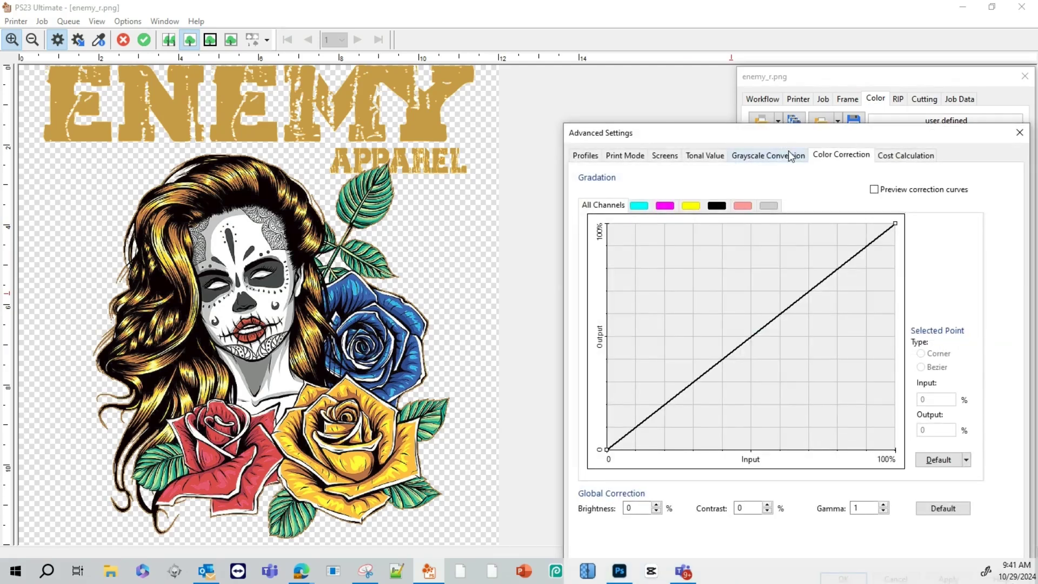
{"action": "left_click_drag", "start_coordinate": [794, 138], "coordinate": [781, 65]}
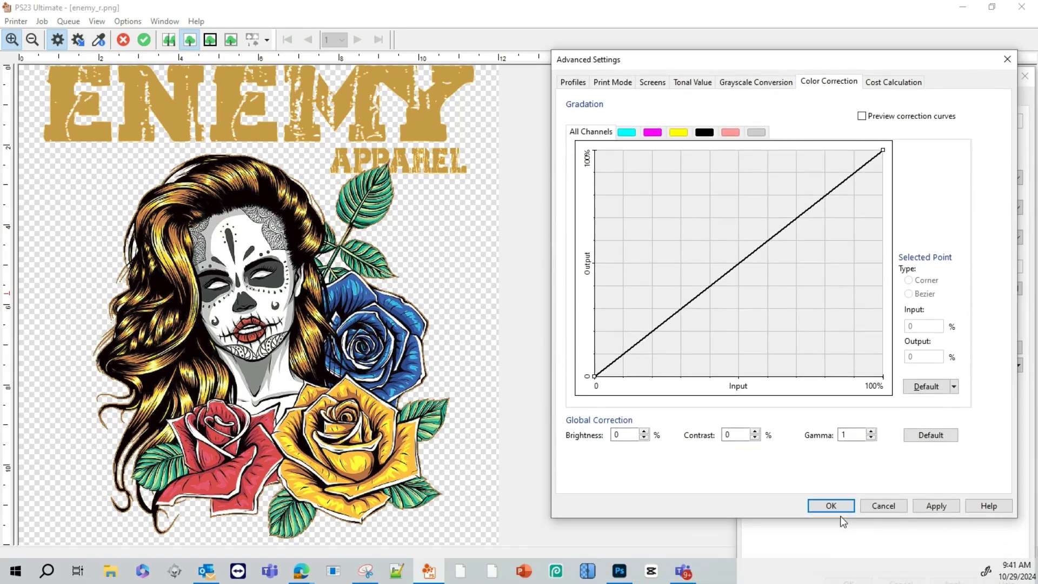
Apply gamma 0.5 to the preview, then type gamma back to 1.
{"action": "double_click", "coordinate": [852, 434]}
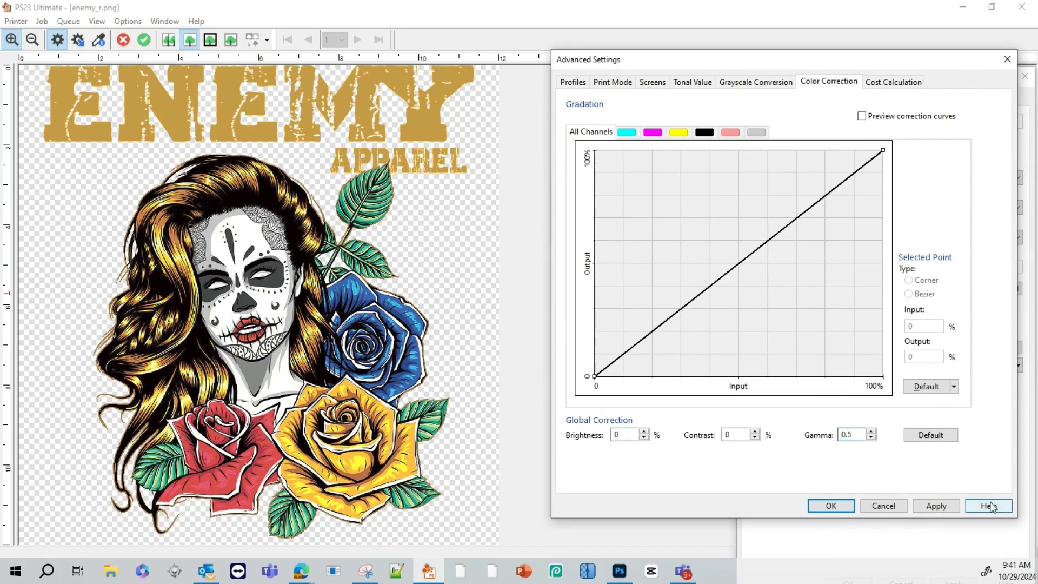
{"action": "left_click", "coordinate": [934, 508]}
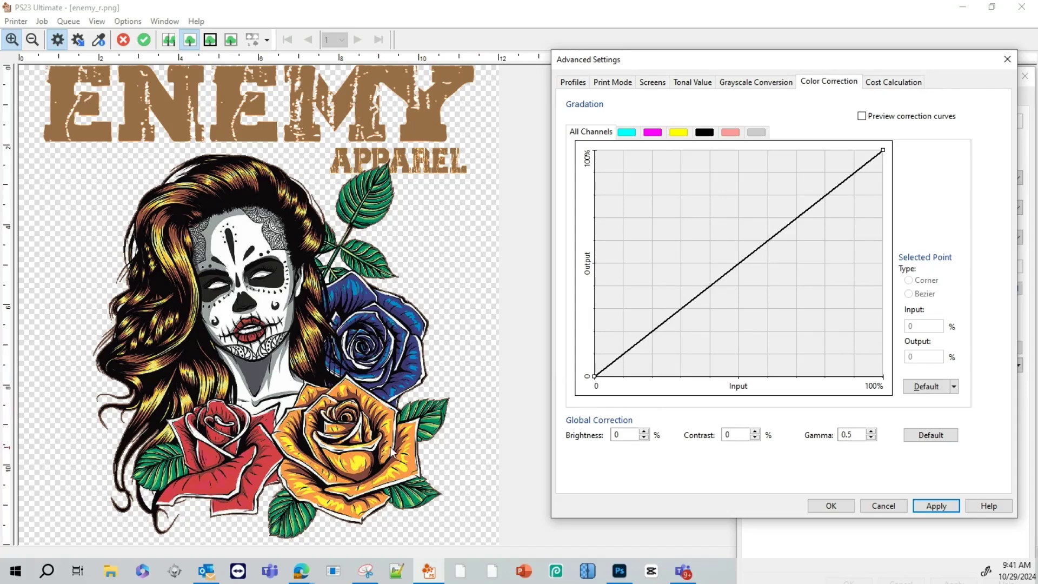
{"action": "double_click", "coordinate": [856, 438]}
{"action": "type", "text": "1"}
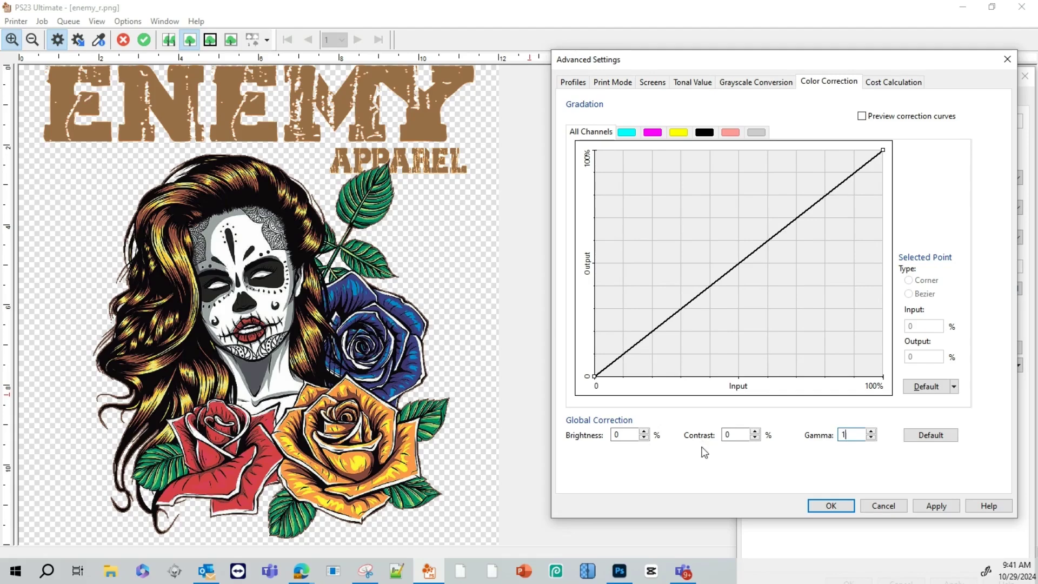
Reapply gamma 1 and try contrast 50 on the preview.
{"action": "left_click", "coordinate": [932, 507]}
{"action": "double_click", "coordinate": [736, 435]}
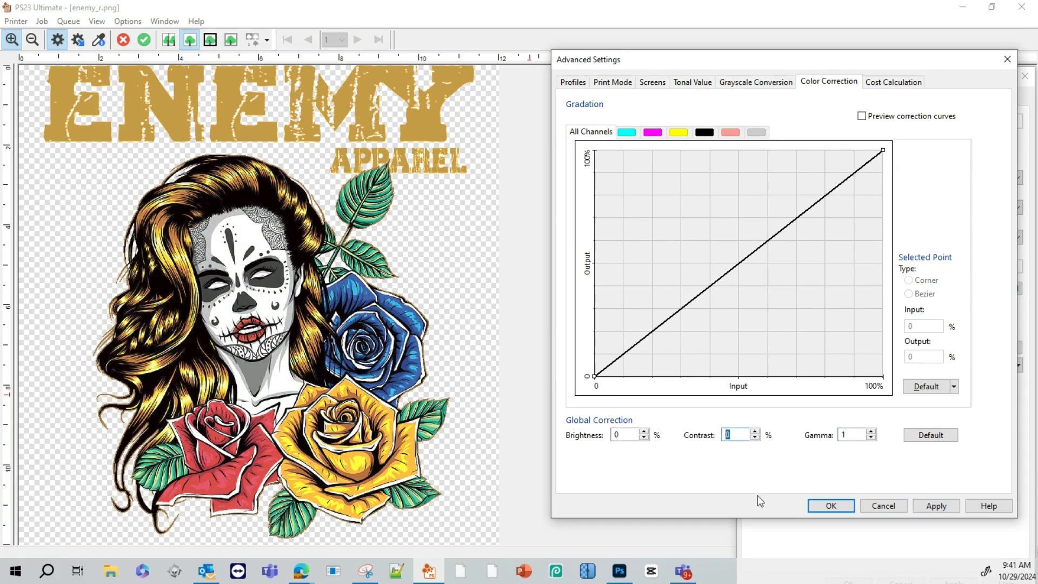
{"action": "type", "text": "50"}
{"action": "left_click", "coordinate": [925, 510]}
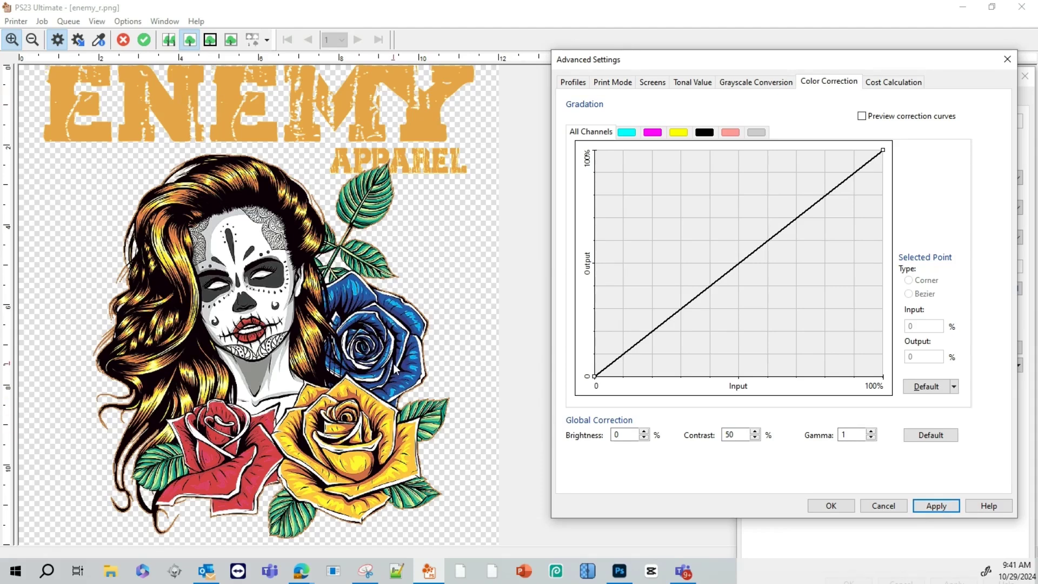
Change contrast to -50 and apply it, giving the preview a muted look.
{"action": "double_click", "coordinate": [734, 436]}
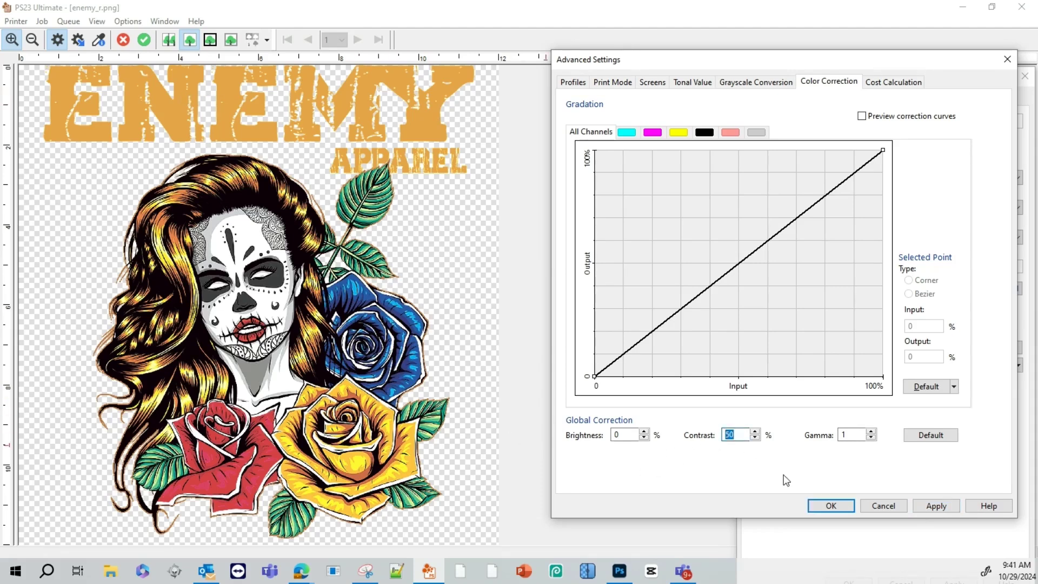
{"action": "type", "text": "-"}
{"action": "left_click", "coordinate": [934, 507]}
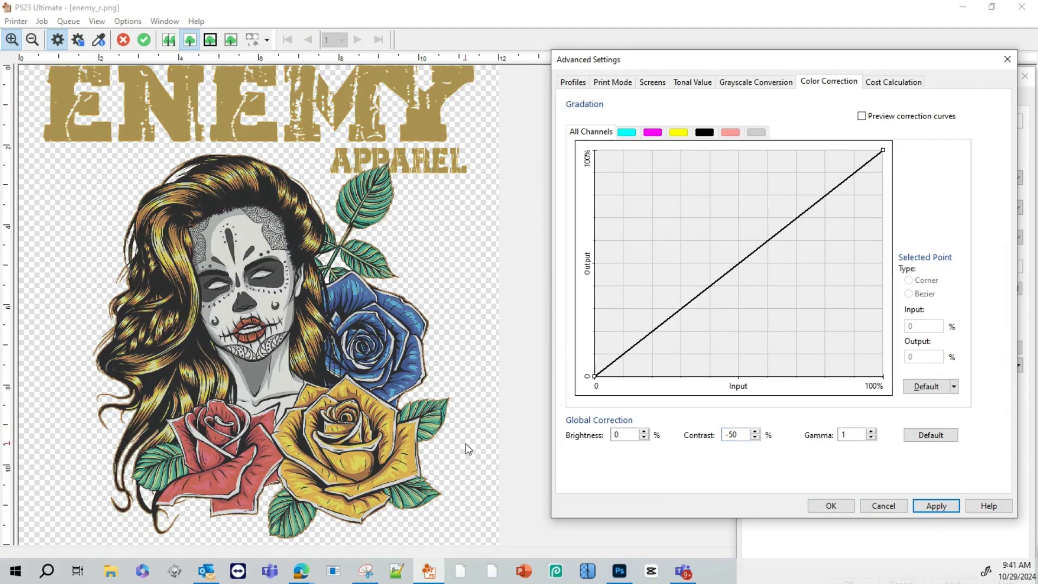
{"action": "left_click", "coordinate": [739, 434]}
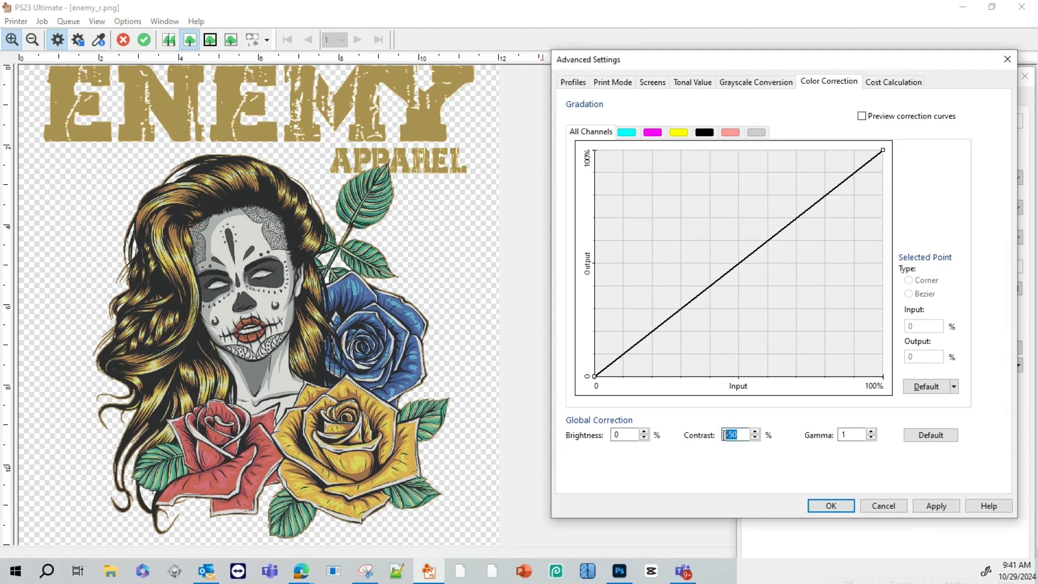
Reset contrast to 0 and try brightness 50 on the preview.
{"action": "type", "text": "0"}
{"action": "left_click", "coordinate": [936, 506]}
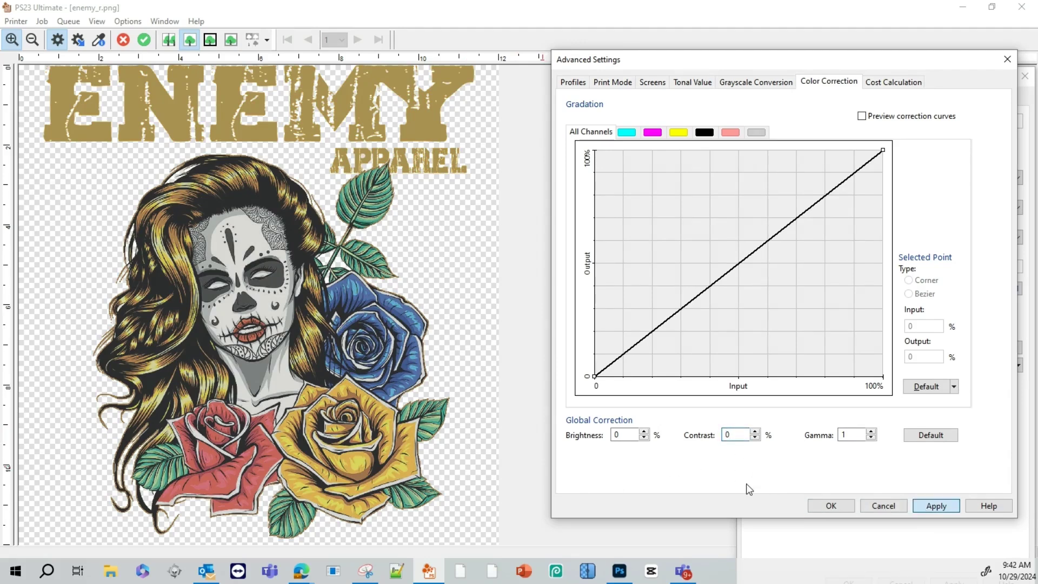
{"action": "double_click", "coordinate": [621, 437]}
{"action": "type", "text": "50"}
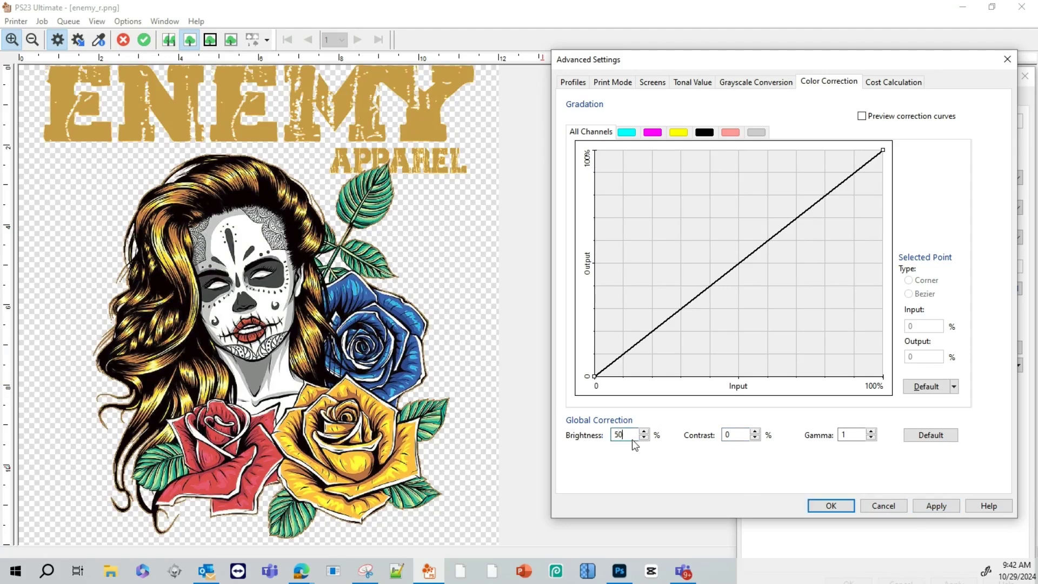
{"action": "left_click", "coordinate": [929, 507]}
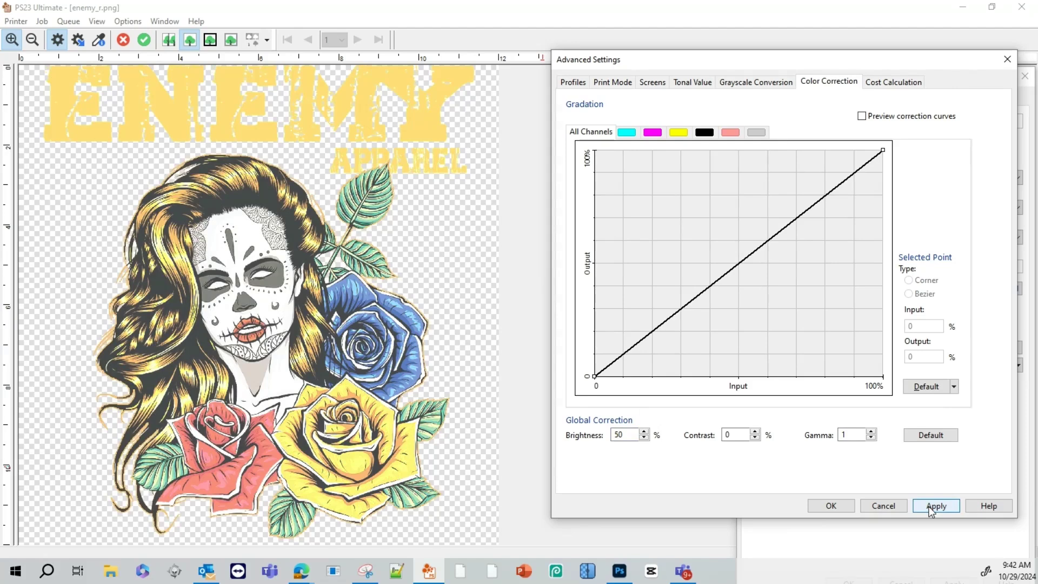
Try brightness -50, then set brightness back to 0 and apply.
{"action": "left_click", "coordinate": [614, 437]}
{"action": "type", "text": "-"}
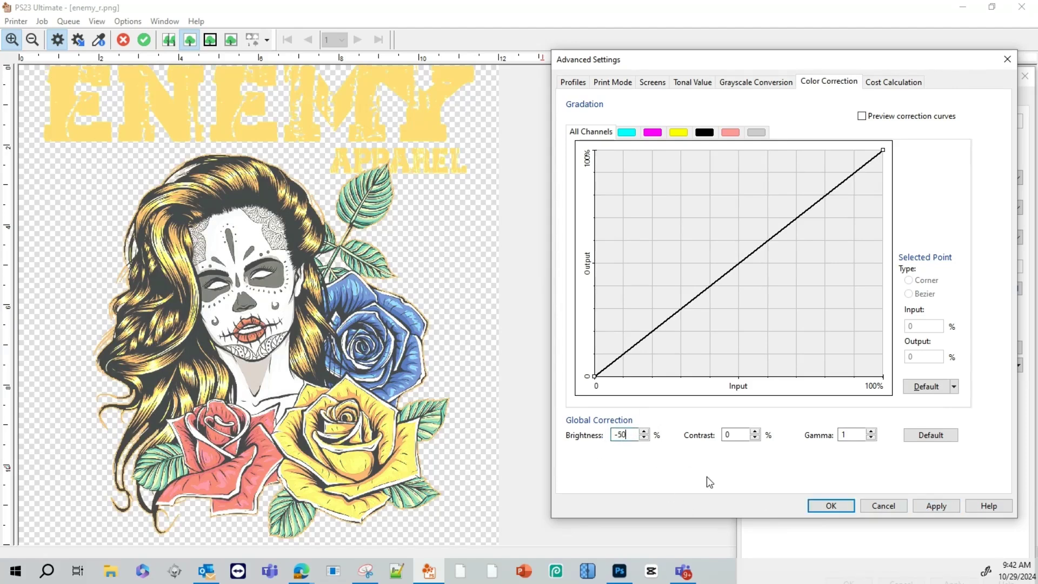
{"action": "left_click", "coordinate": [929, 509]}
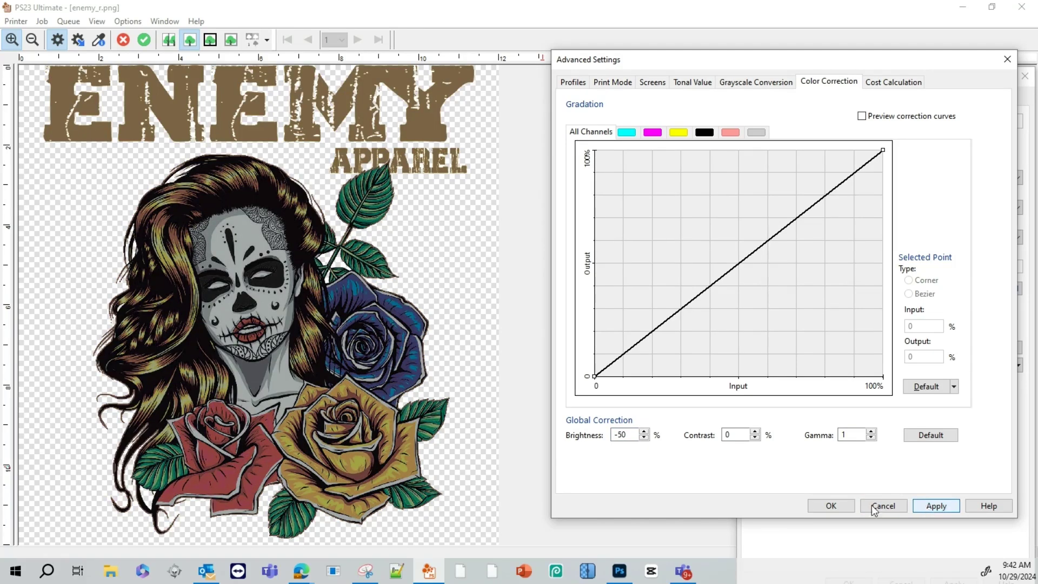
{"action": "left_click_drag", "start_coordinate": [630, 435], "coordinate": [611, 438]}
{"action": "type", "text": "0"}
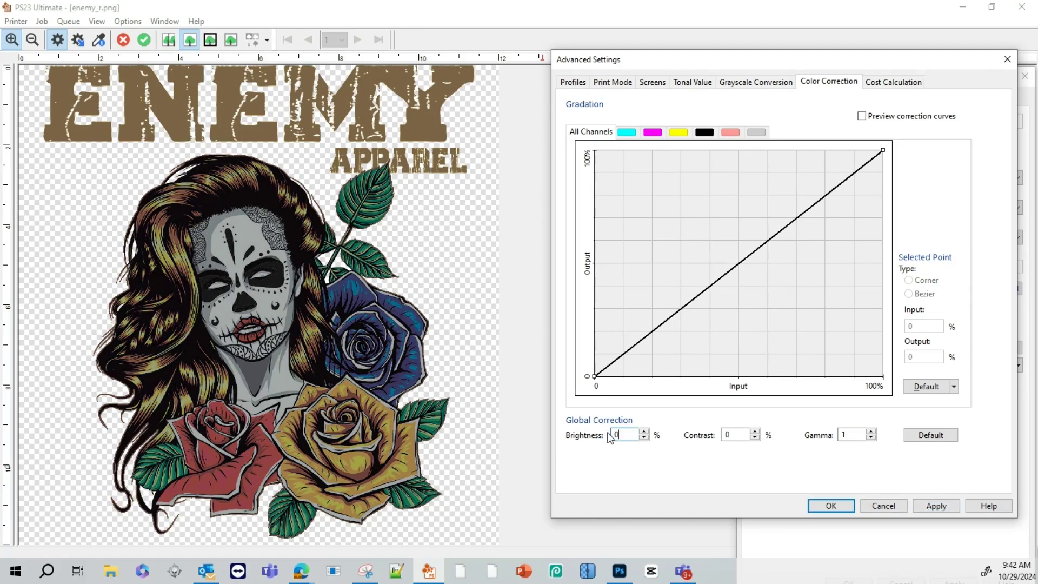
{"action": "left_click", "coordinate": [917, 507]}
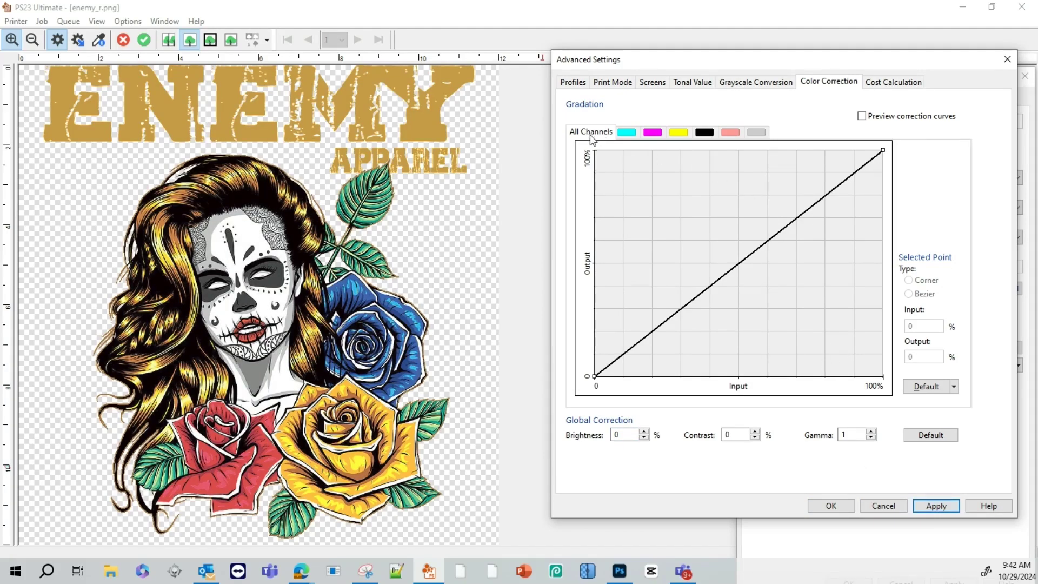
Try a yellow curve reaching full output at 50% input, reset it to default, and close.
{"action": "left_click", "coordinate": [679, 133]}
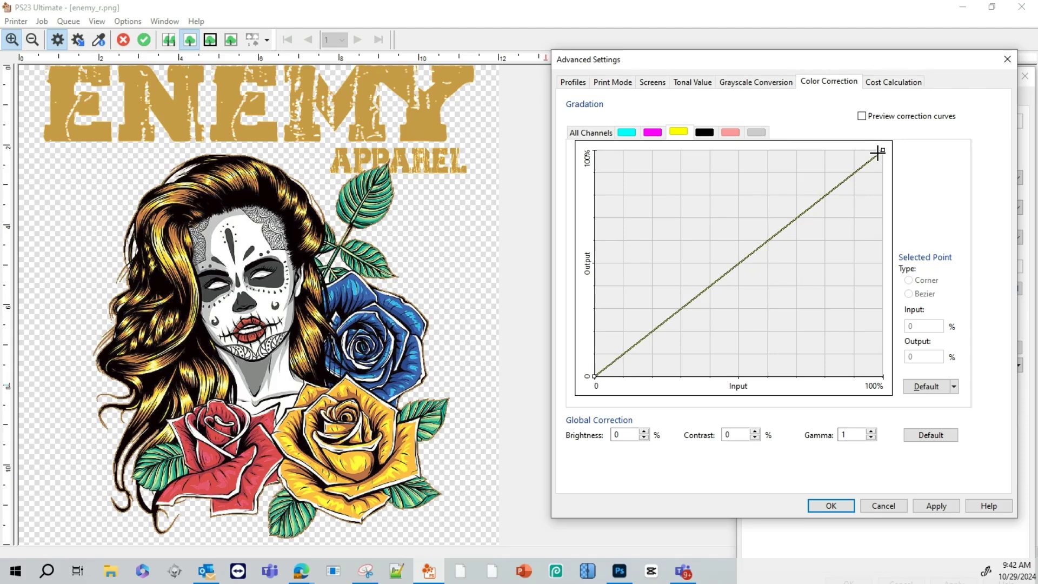
{"action": "left_click_drag", "start_coordinate": [879, 154], "coordinate": [739, 150]}
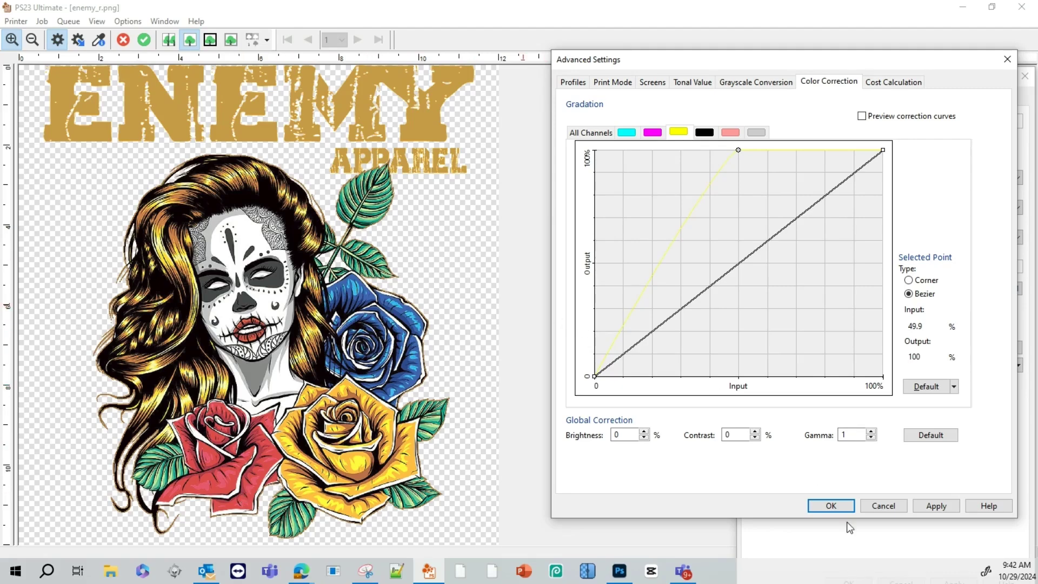
{"action": "left_click", "coordinate": [935, 507]}
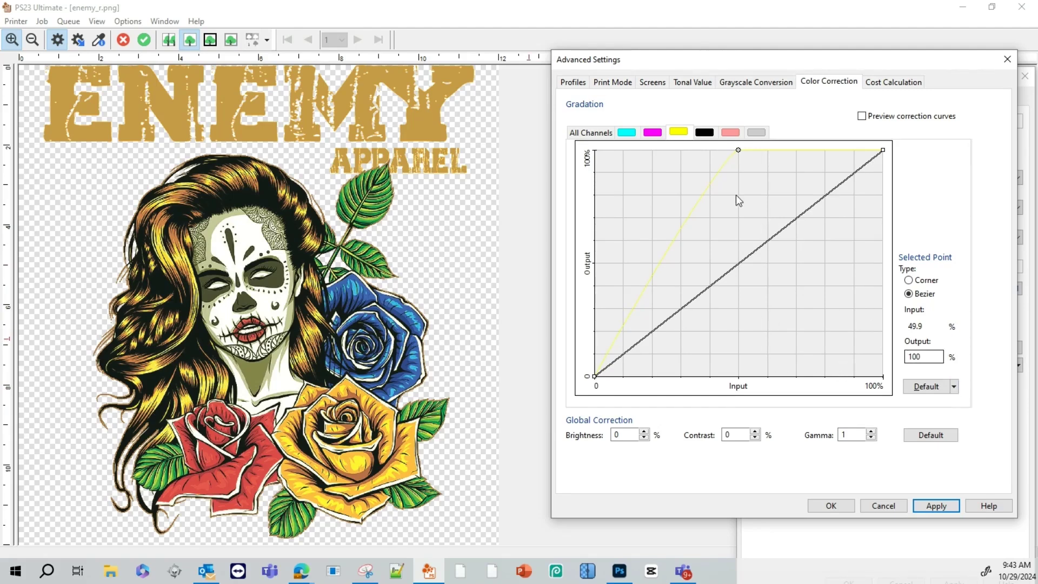
{"action": "left_click", "coordinate": [925, 387]}
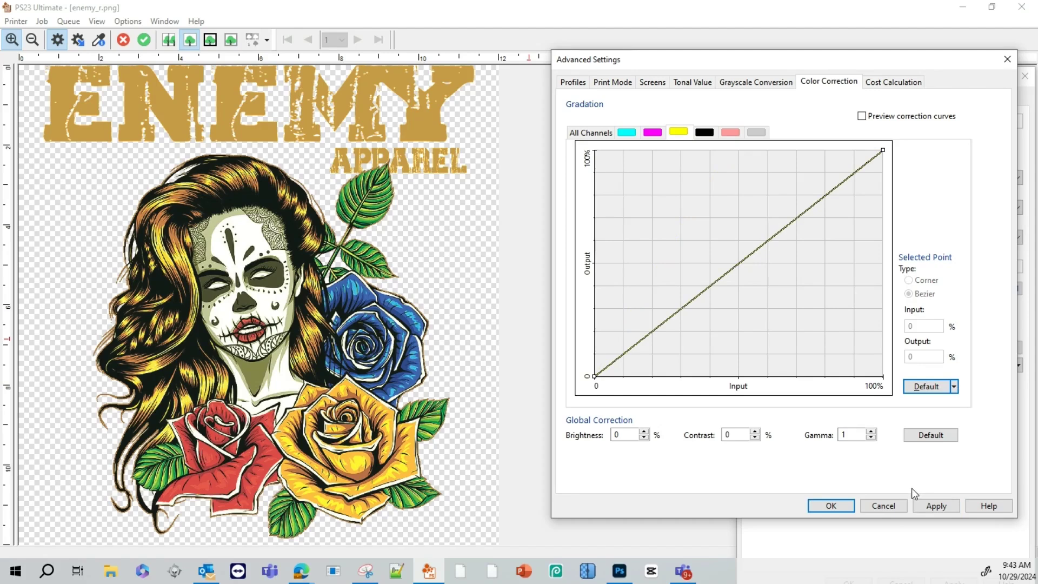
{"action": "left_click", "coordinate": [882, 505]}
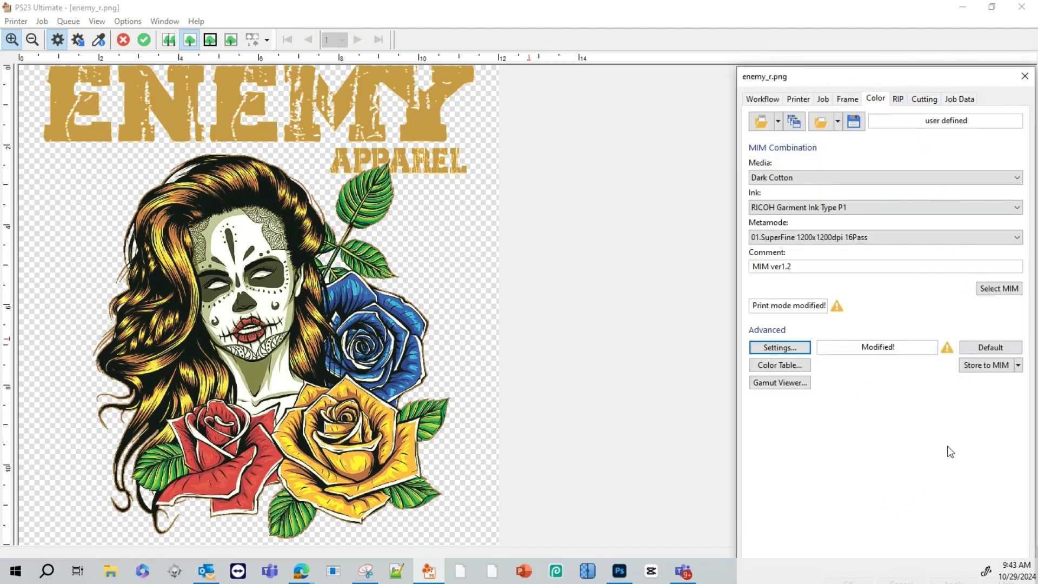
Close the job settings without changes and open Cost Calculation > Ink Prices.
{"action": "left_click_drag", "start_coordinate": [914, 80], "coordinate": [842, 52]}
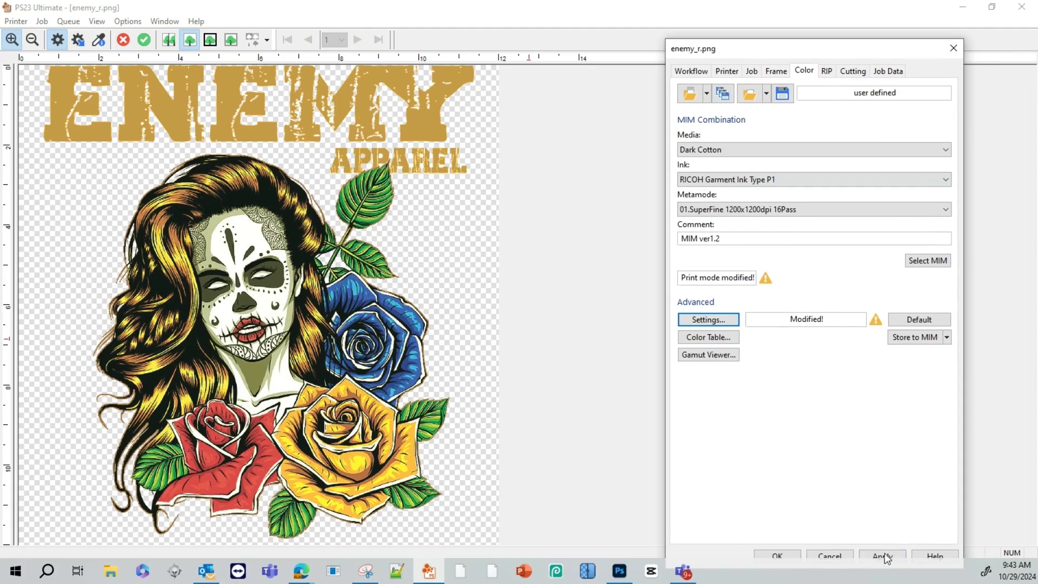
{"action": "left_click", "coordinate": [839, 554]}
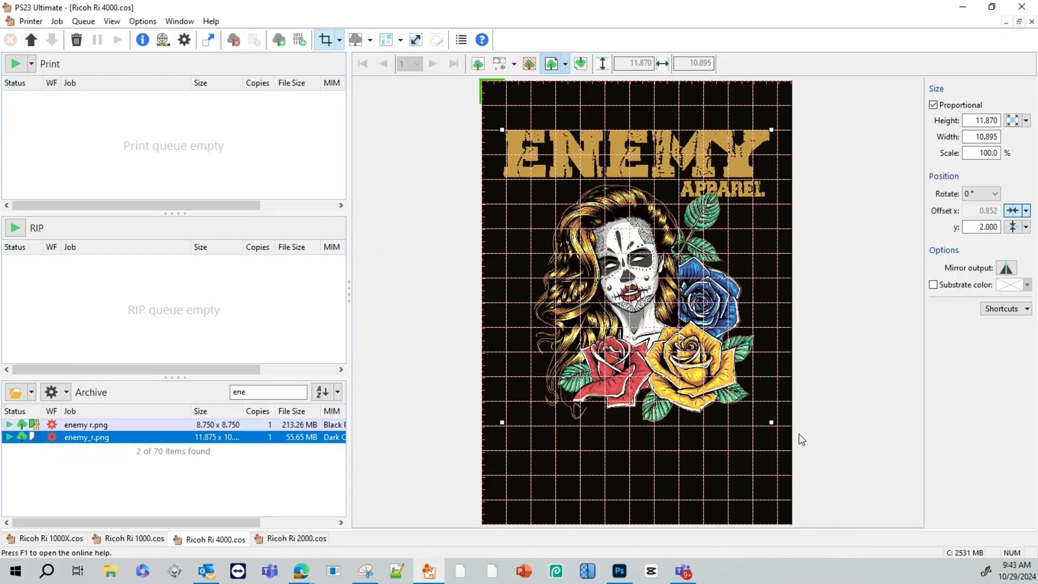
{"action": "left_click", "coordinate": [144, 21]}
{"action": "mouse_move", "coordinate": [172, 51]}
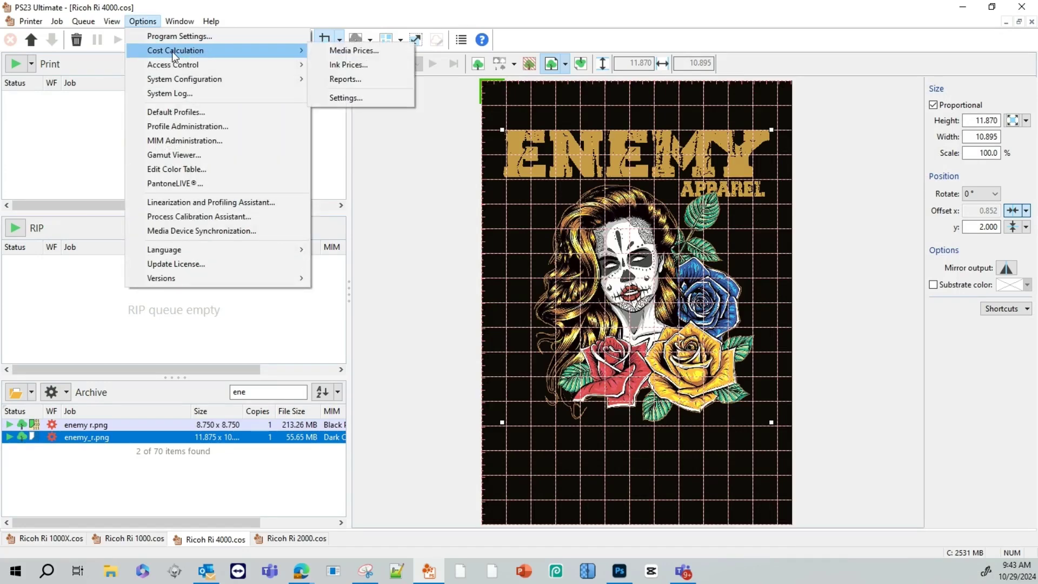
{"action": "left_click", "coordinate": [378, 64]}
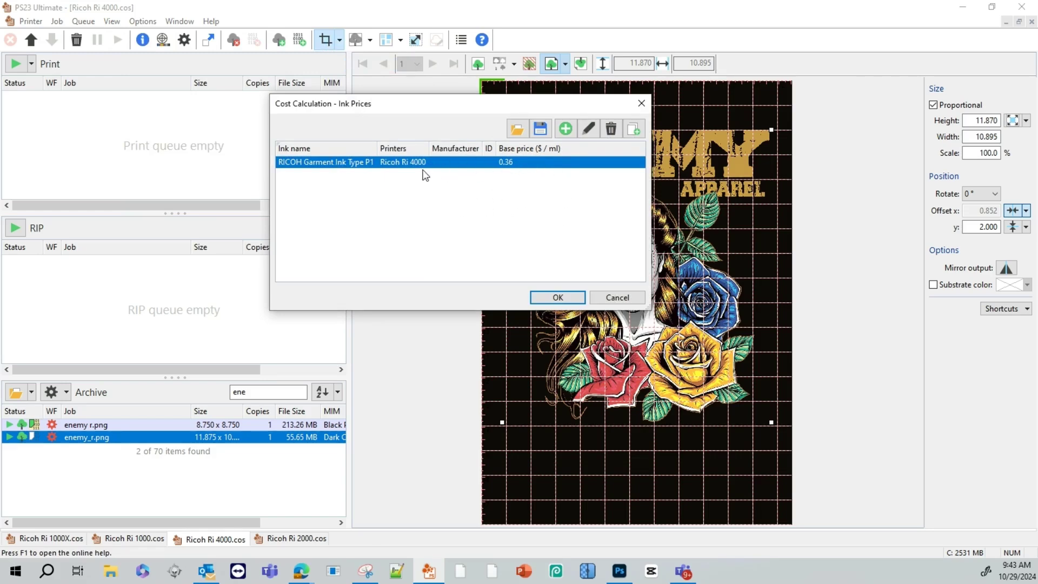
Add a new ink price entry for RICOH Garment Ink Type P1 matched to the Ricoh Ri 4000.
{"action": "left_click", "coordinate": [567, 132]}
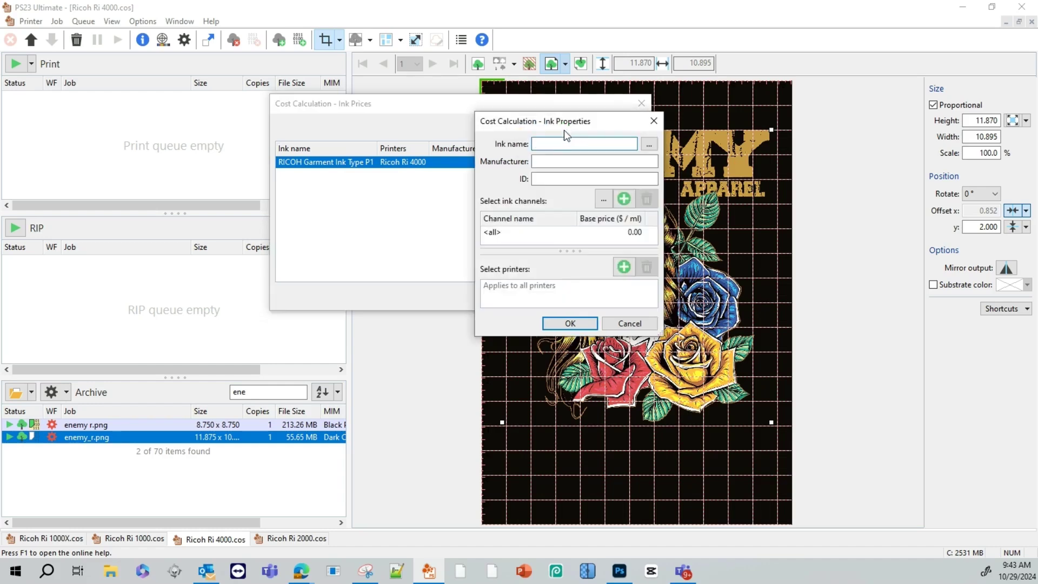
{"action": "left_click", "coordinate": [654, 142]}
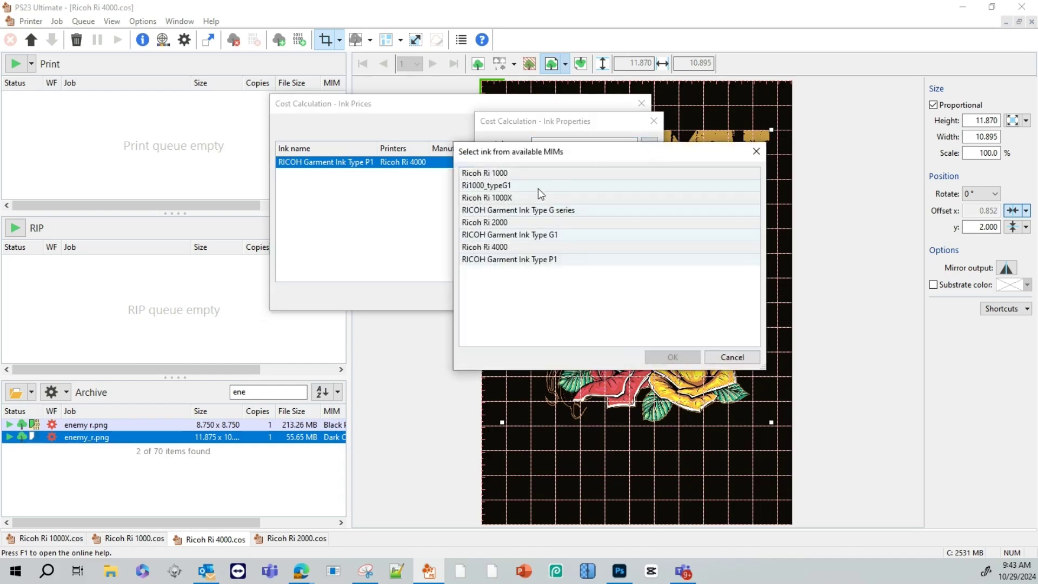
{"action": "left_click", "coordinate": [509, 259]}
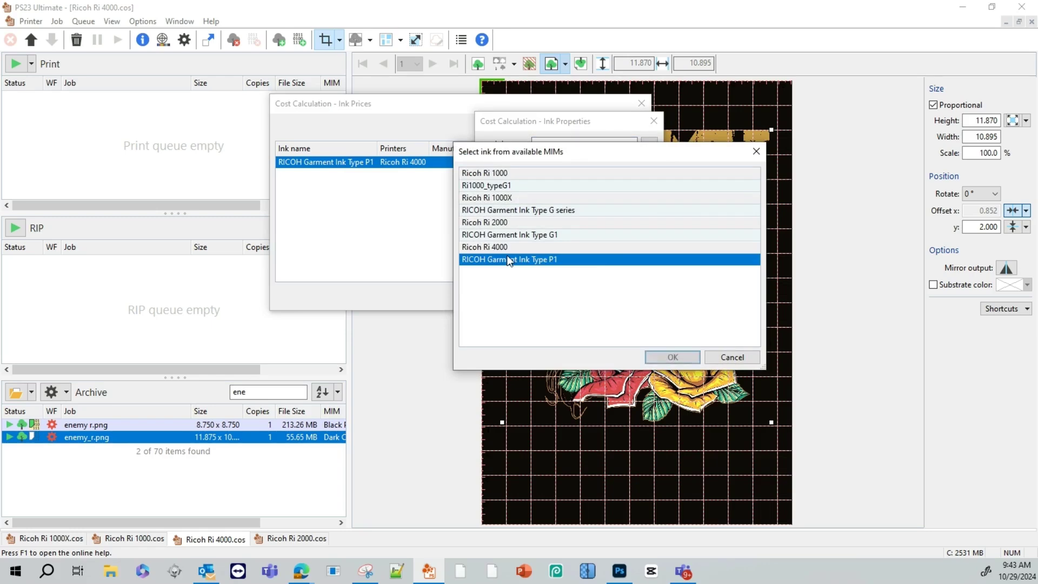
{"action": "left_click", "coordinate": [664, 358]}
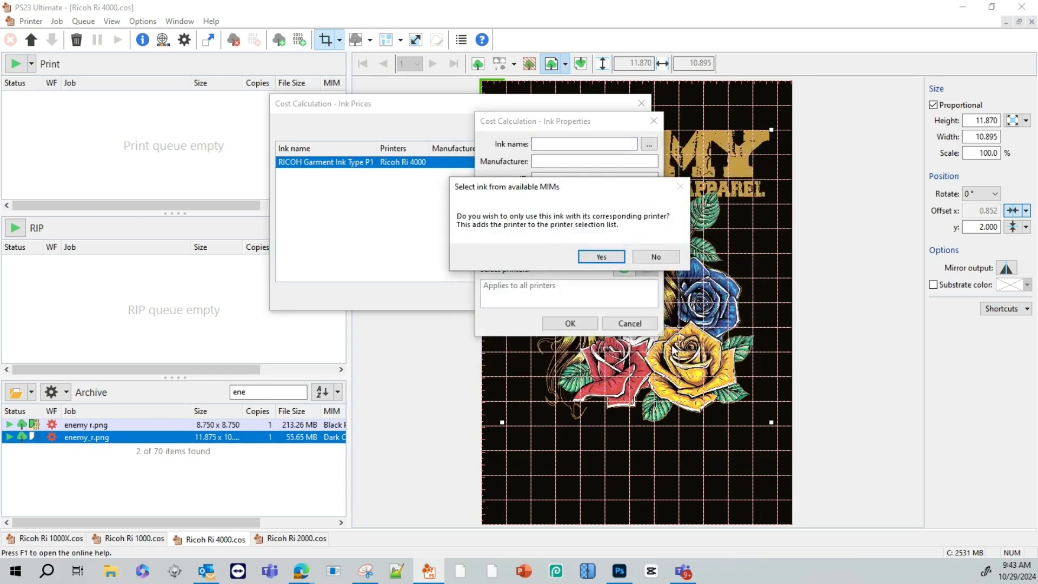
{"action": "left_click", "coordinate": [597, 258]}
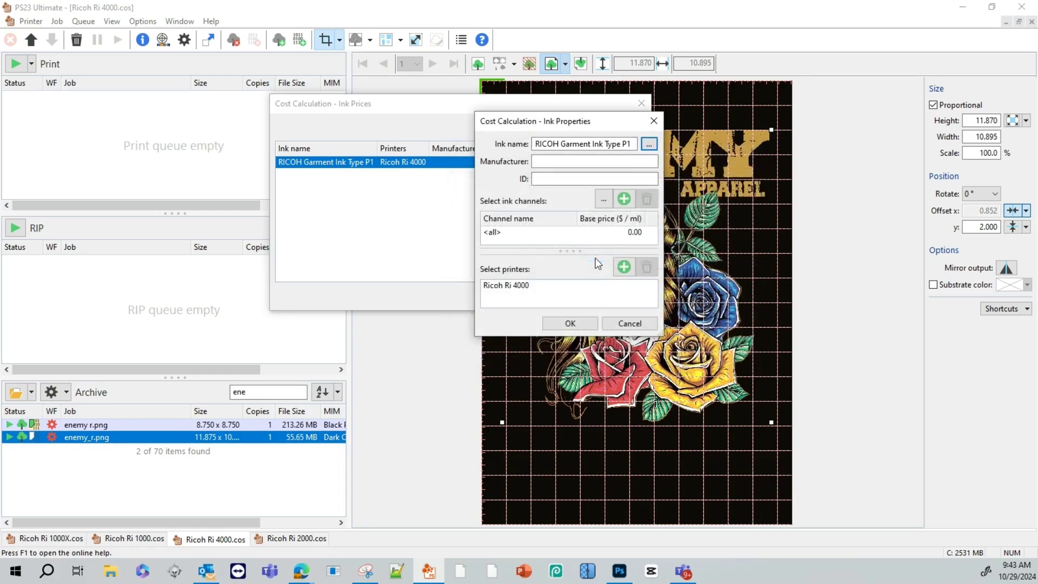
Set the all-channel base price to 0.36 $/ml and overwrite the existing entry.
{"action": "left_click", "coordinate": [638, 232]}
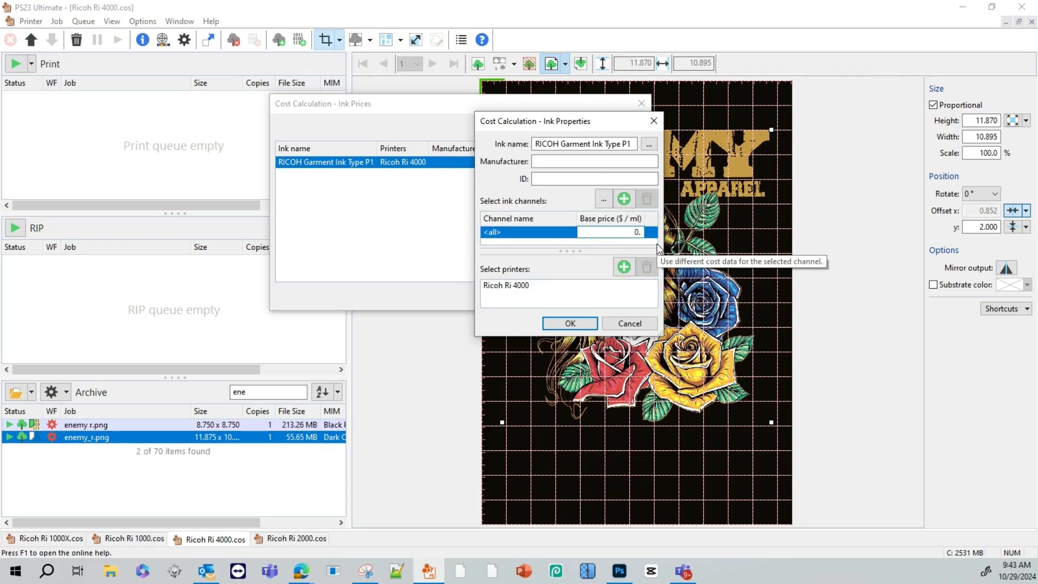
{"action": "key", "text": "BackSpace"}
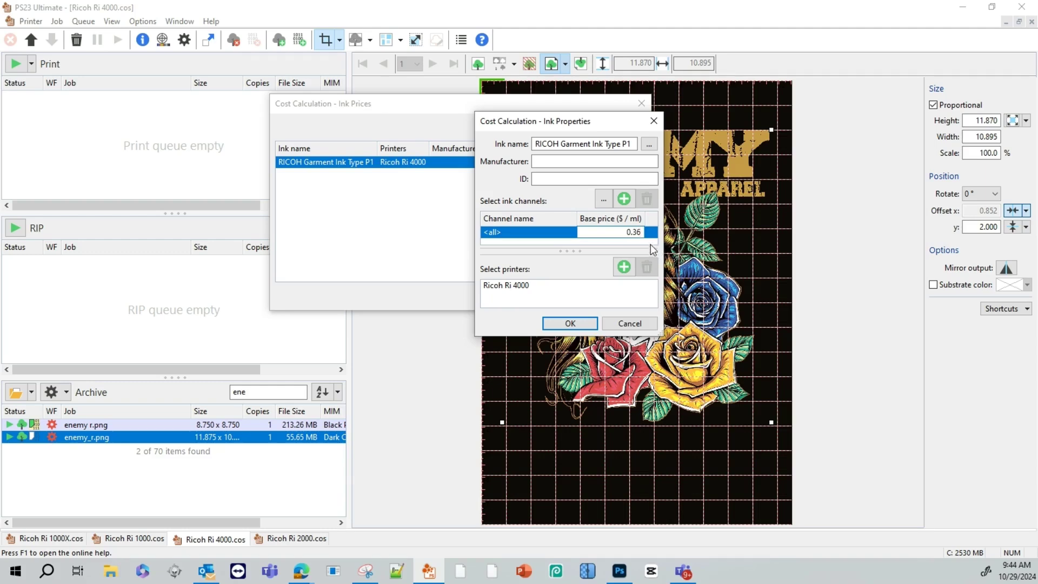
{"action": "left_click", "coordinate": [574, 328]}
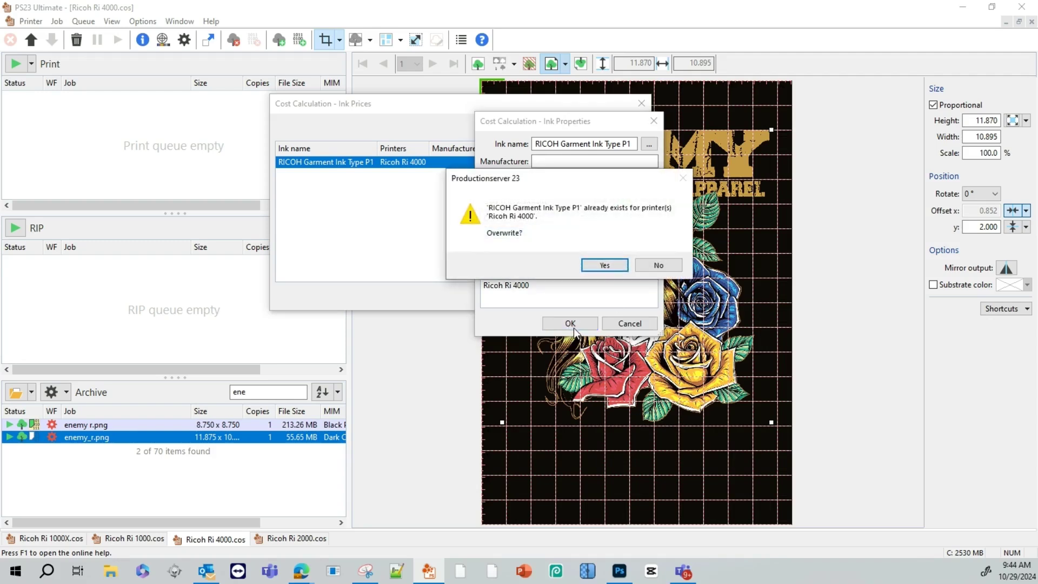
{"action": "left_click", "coordinate": [610, 267]}
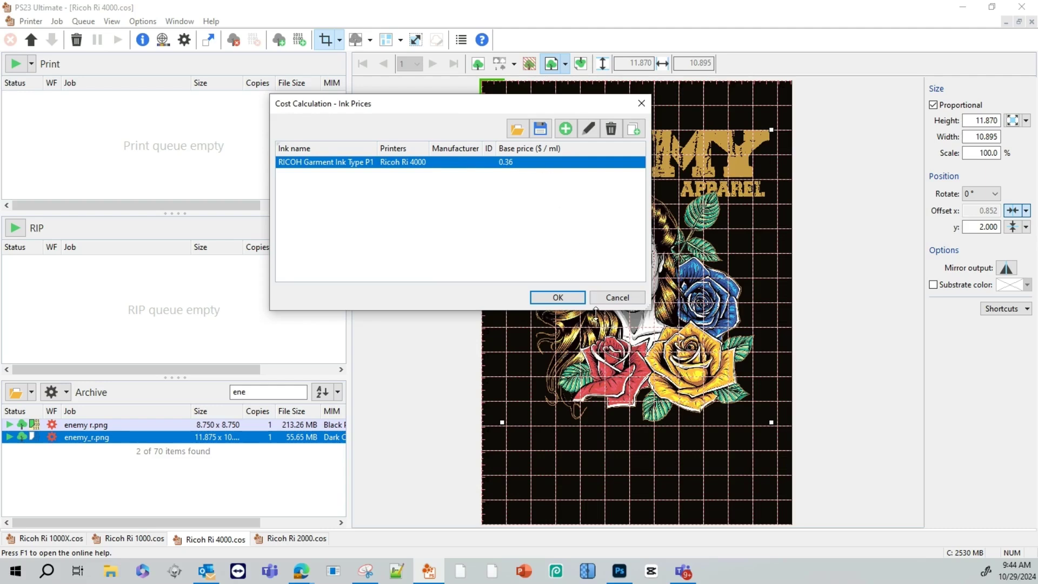
Close the ink price list, nudge the design to offset 0.850 by 1.975, and start enemy_r.png's cost report calculation.
{"action": "left_click", "coordinate": [563, 298]}
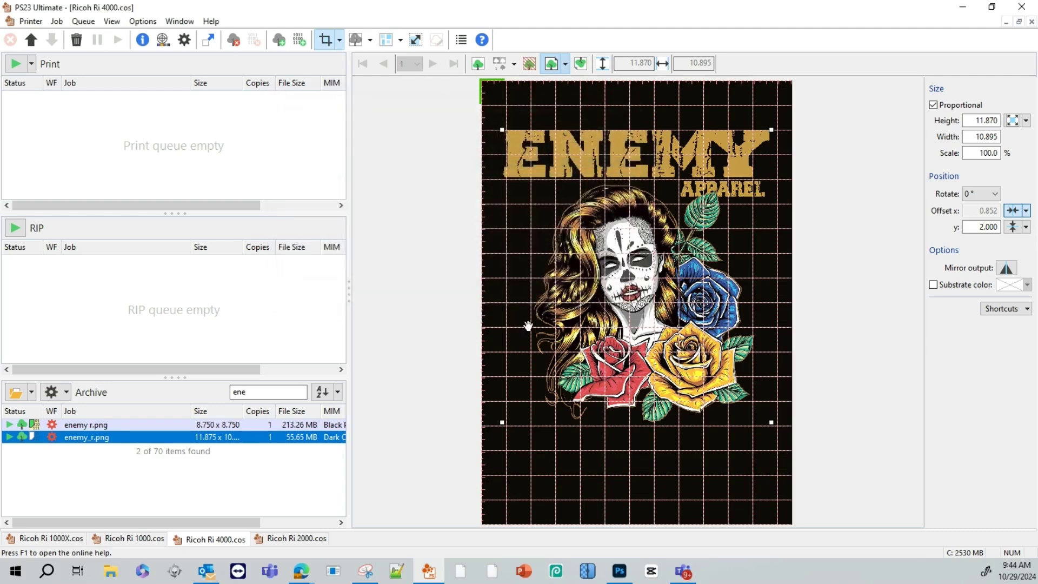
{"action": "left_click_drag", "start_coordinate": [569, 338], "coordinate": [569, 336]}
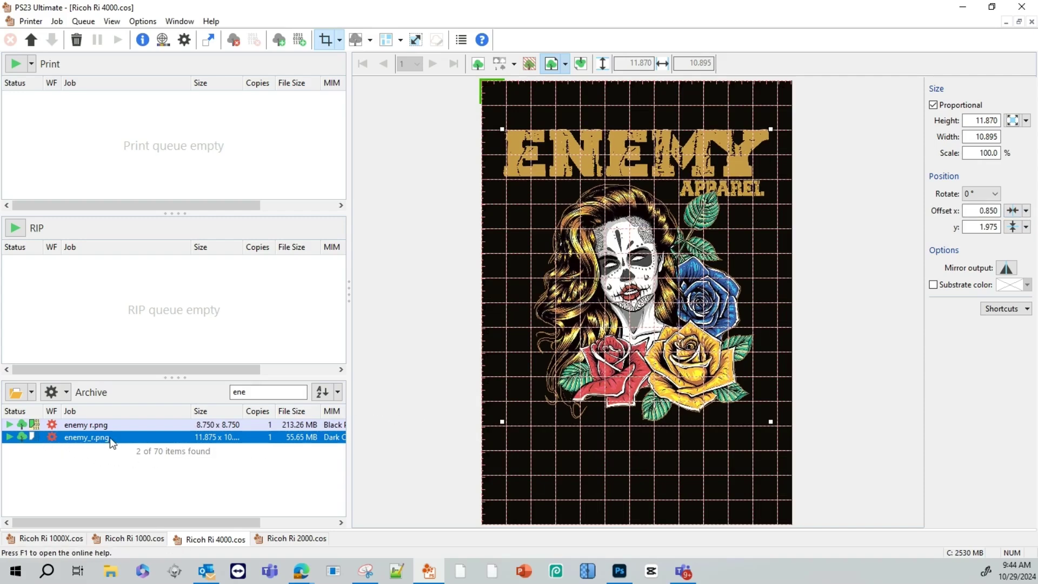
{"action": "right_click", "coordinate": [93, 438]}
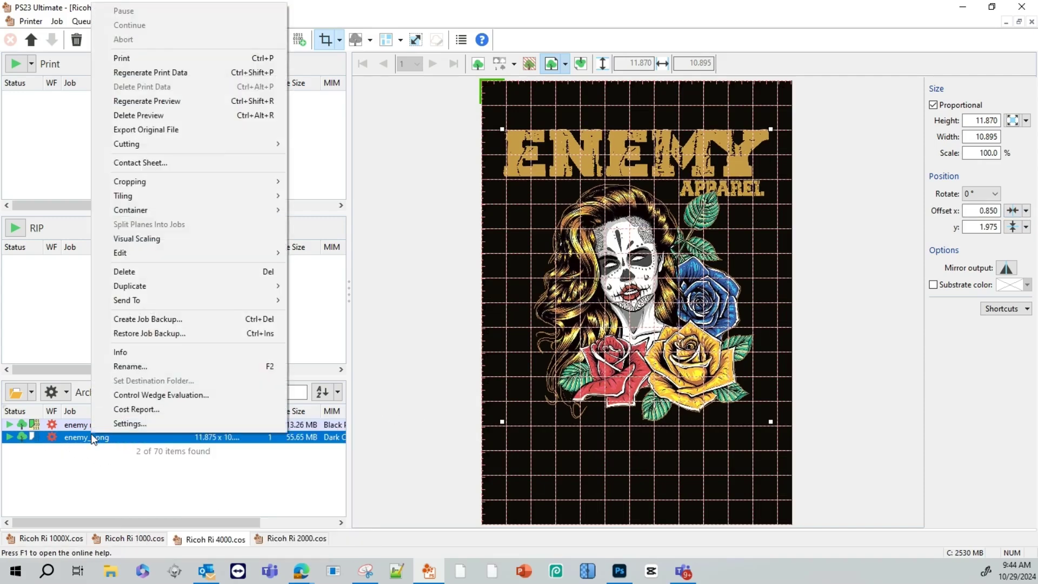
{"action": "left_click", "coordinate": [185, 409]}
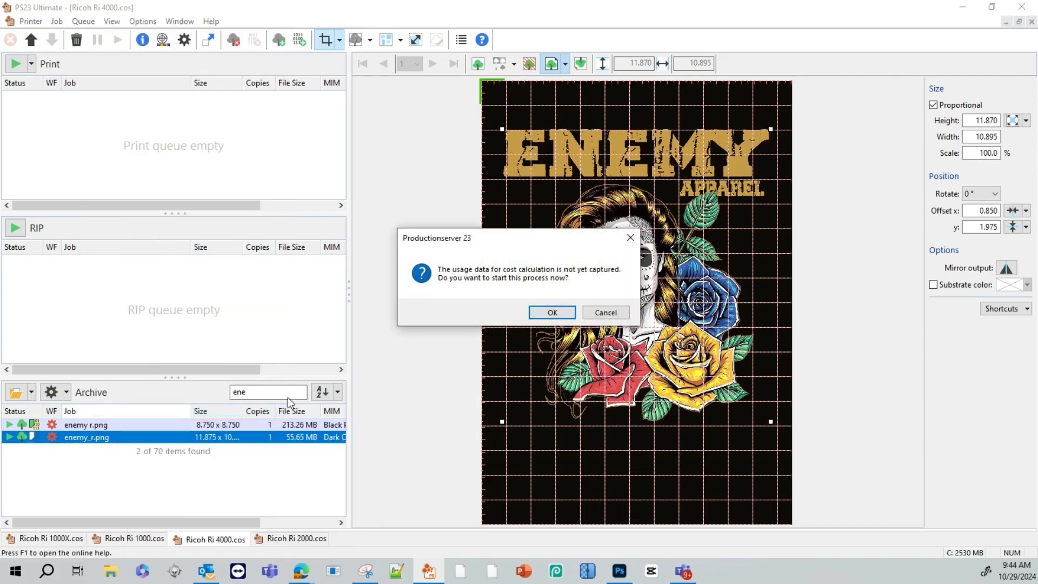
{"action": "left_click", "coordinate": [547, 310]}
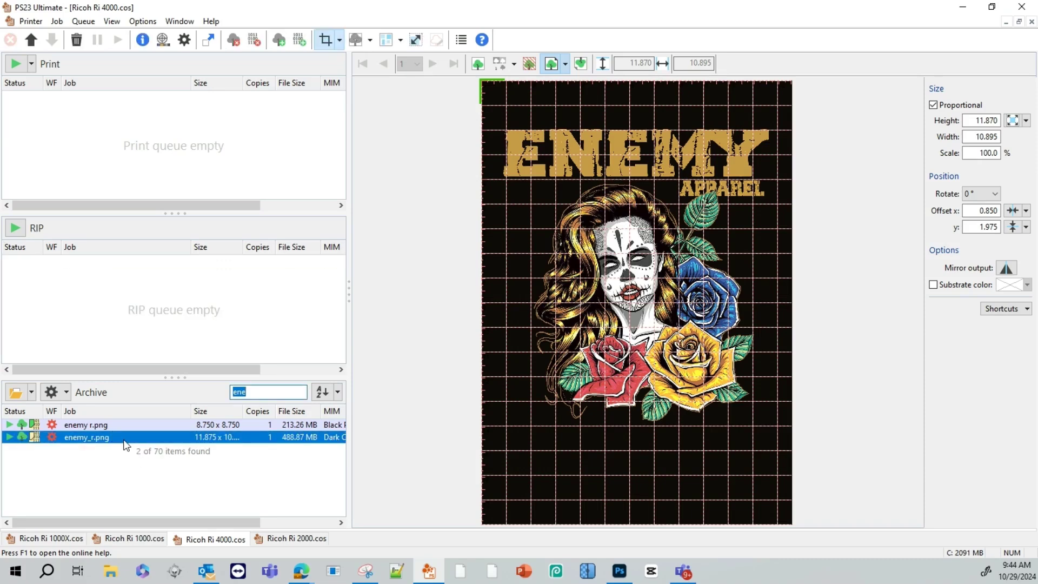
Restart the usage-data calculation for enemy_r.png through Cost Report.
{"action": "right_click", "coordinate": [101, 436]}
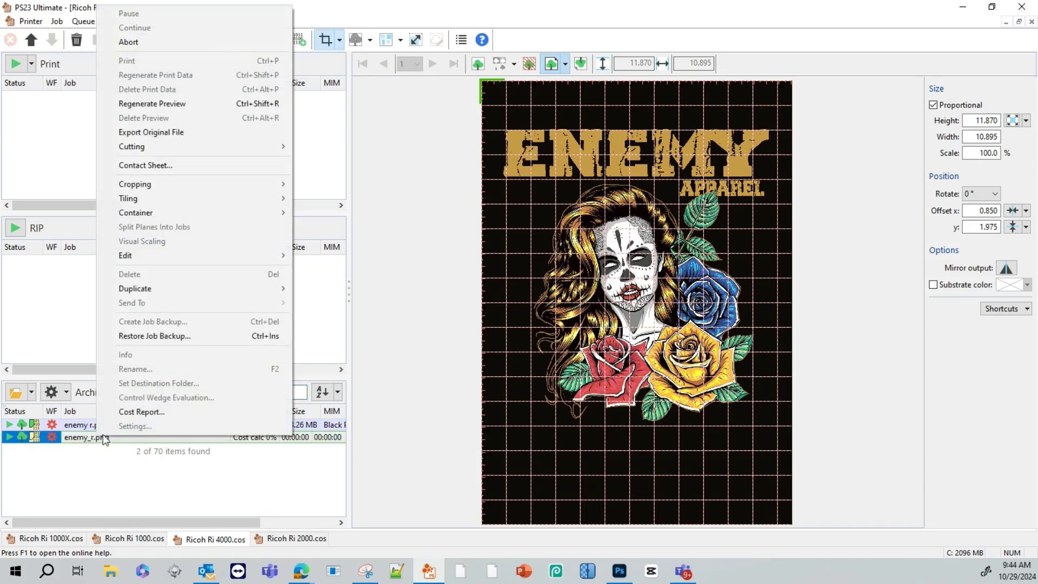
{"action": "left_click", "coordinate": [169, 413]}
{"action": "left_click", "coordinate": [547, 309]}
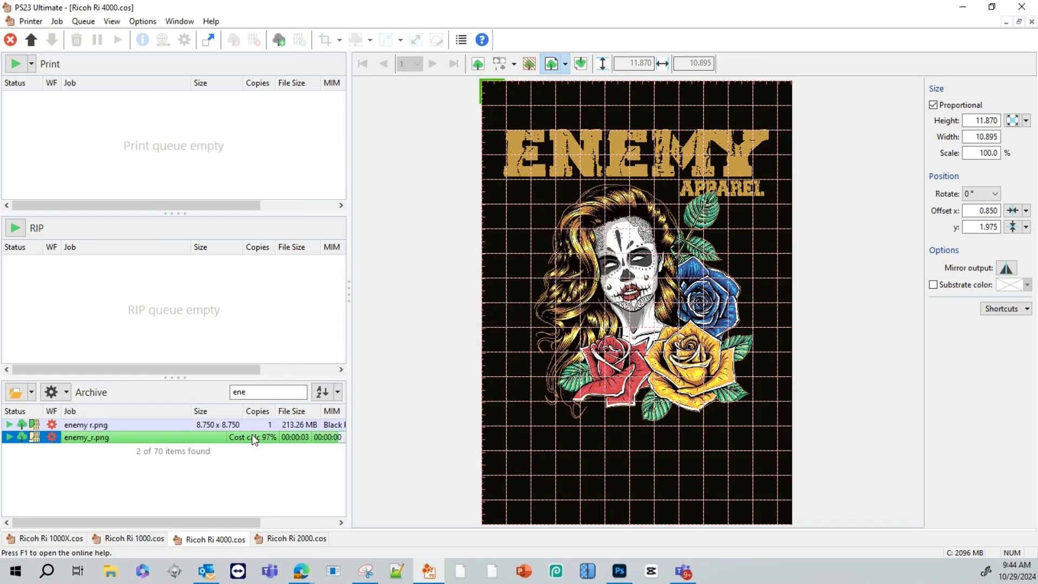
Review the finished cost report, showing 2.94 $ total and its usage data, then close it.
{"action": "right_click", "coordinate": [224, 435]}
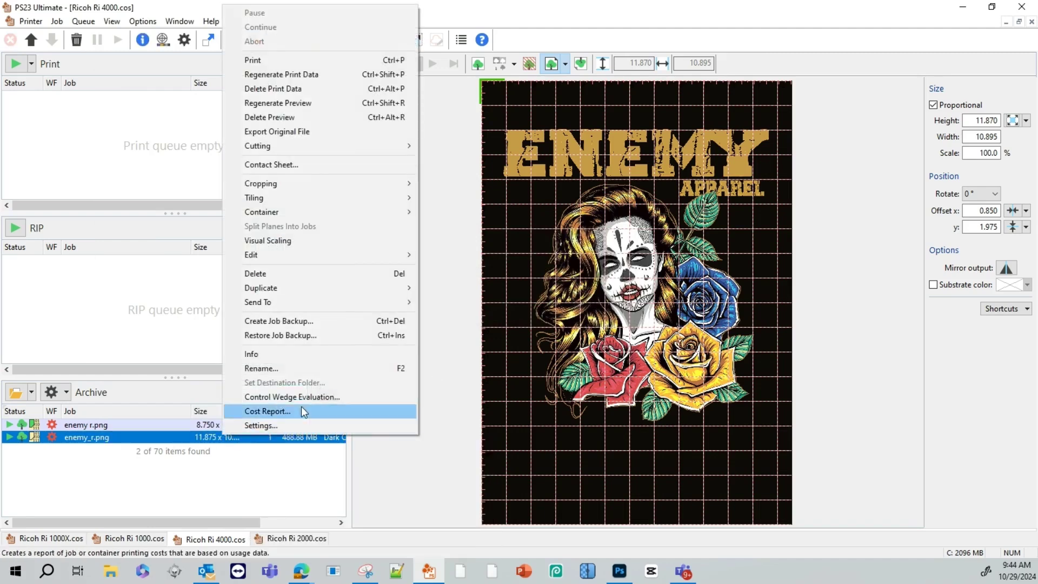
{"action": "left_click", "coordinate": [301, 413]}
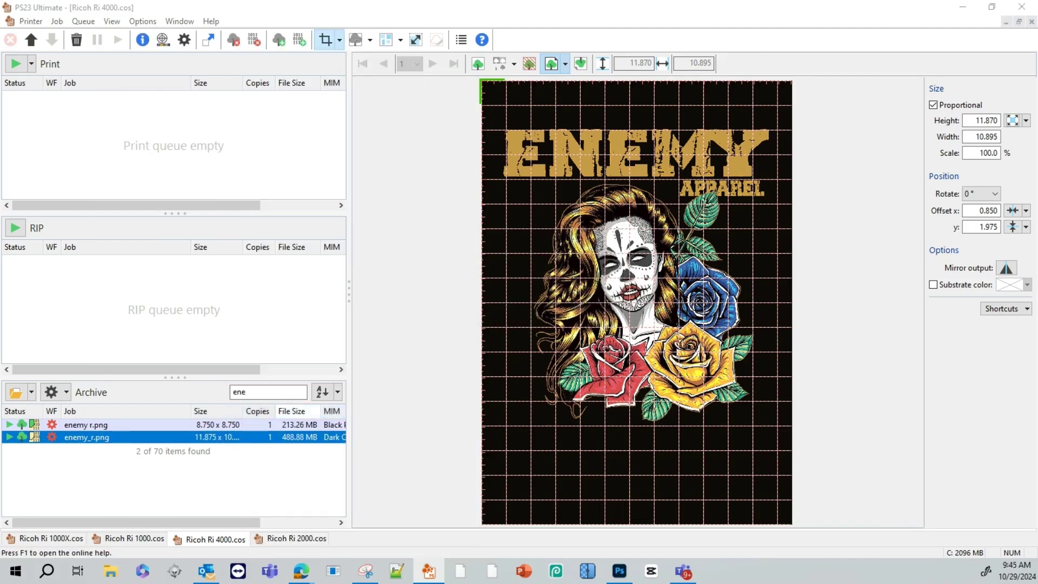
{"action": "left_click_drag", "start_coordinate": [916, 120], "coordinate": [399, 108]}
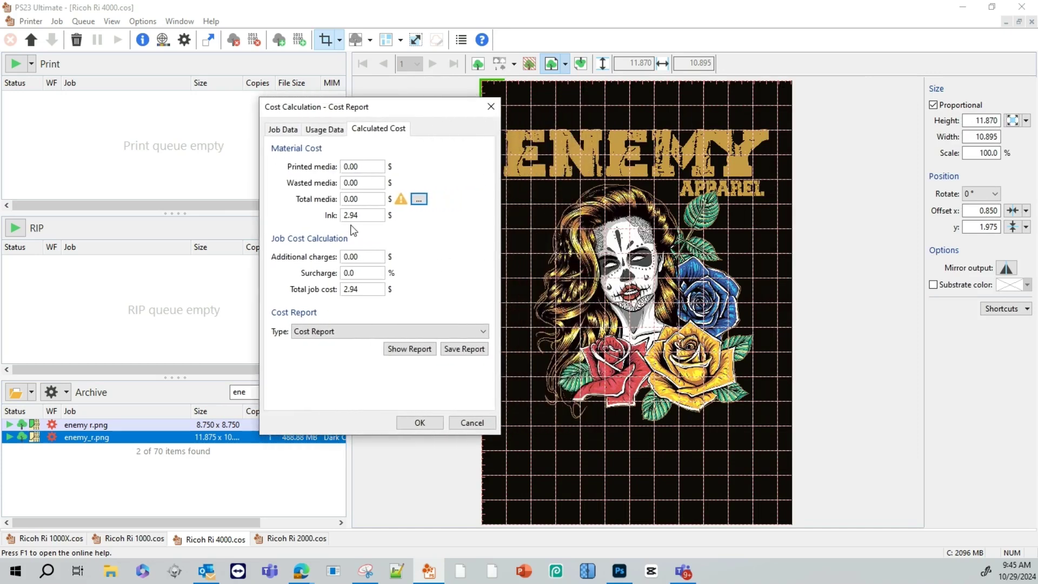
{"action": "left_click", "coordinate": [325, 131]}
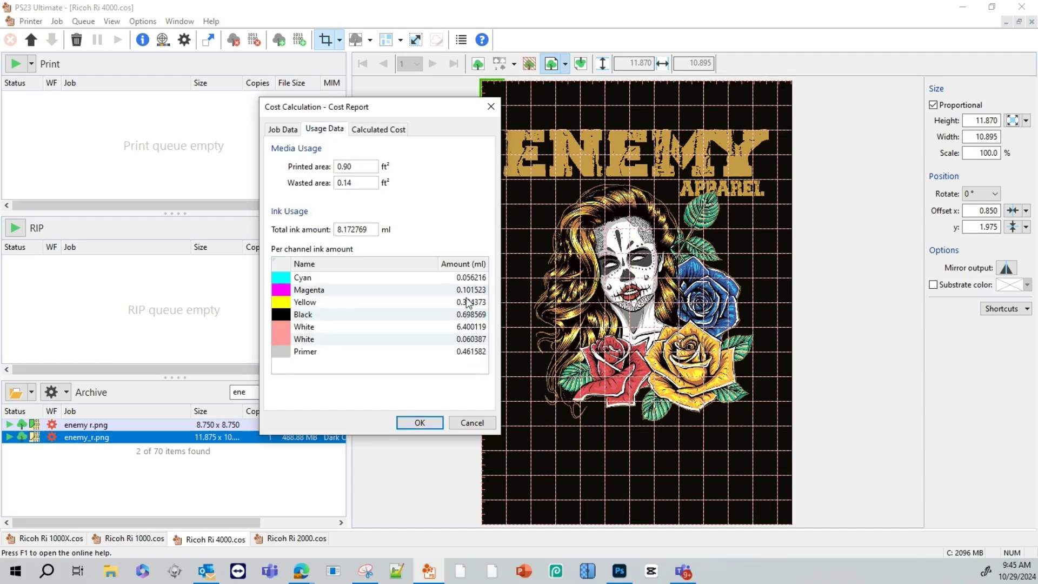
{"action": "left_click", "coordinate": [430, 427]}
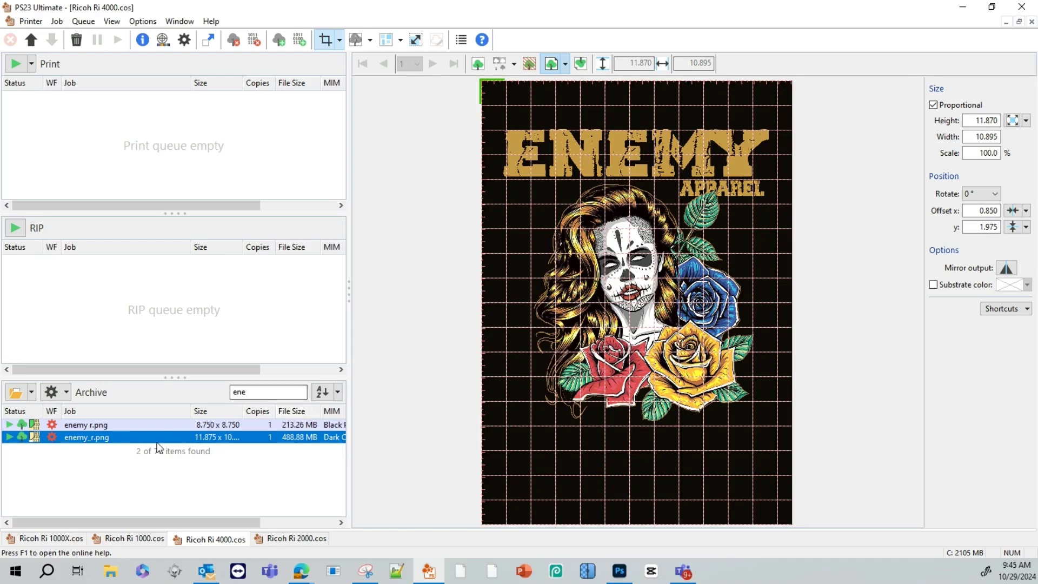
Send the enemy_r.png job from the Archive list to print.
{"action": "left_click_drag", "start_coordinate": [201, 439], "coordinate": [161, 437]}
{"action": "right_click", "coordinate": [162, 435]}
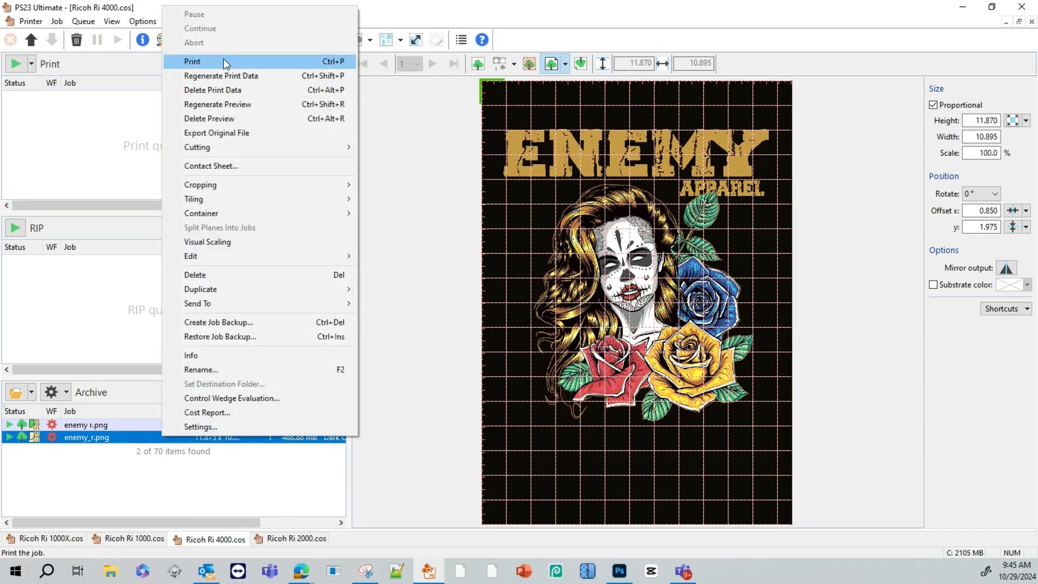
{"action": "left_click", "coordinate": [96, 126]}
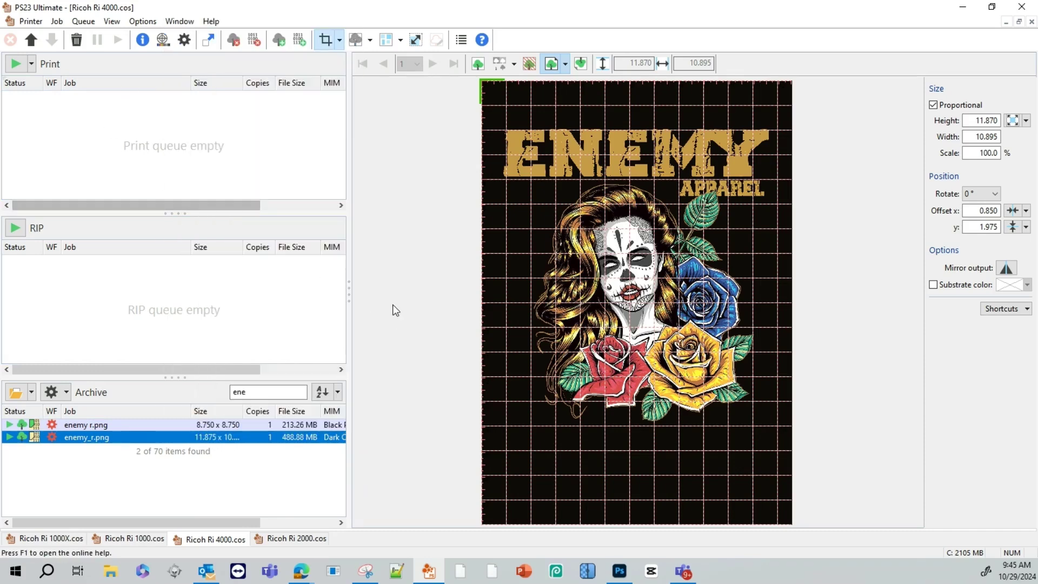